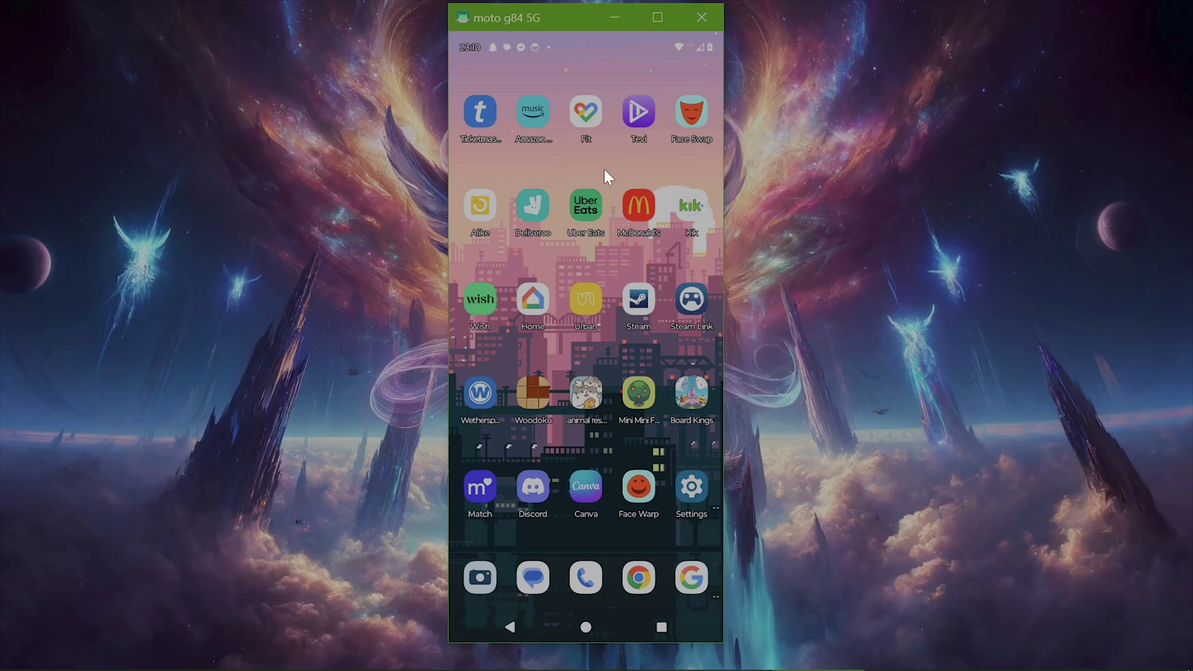
Nudge the moto g84 5G mirror window slightly left and down on the desktop.
left_click_drag(540, 18, 535, 27)
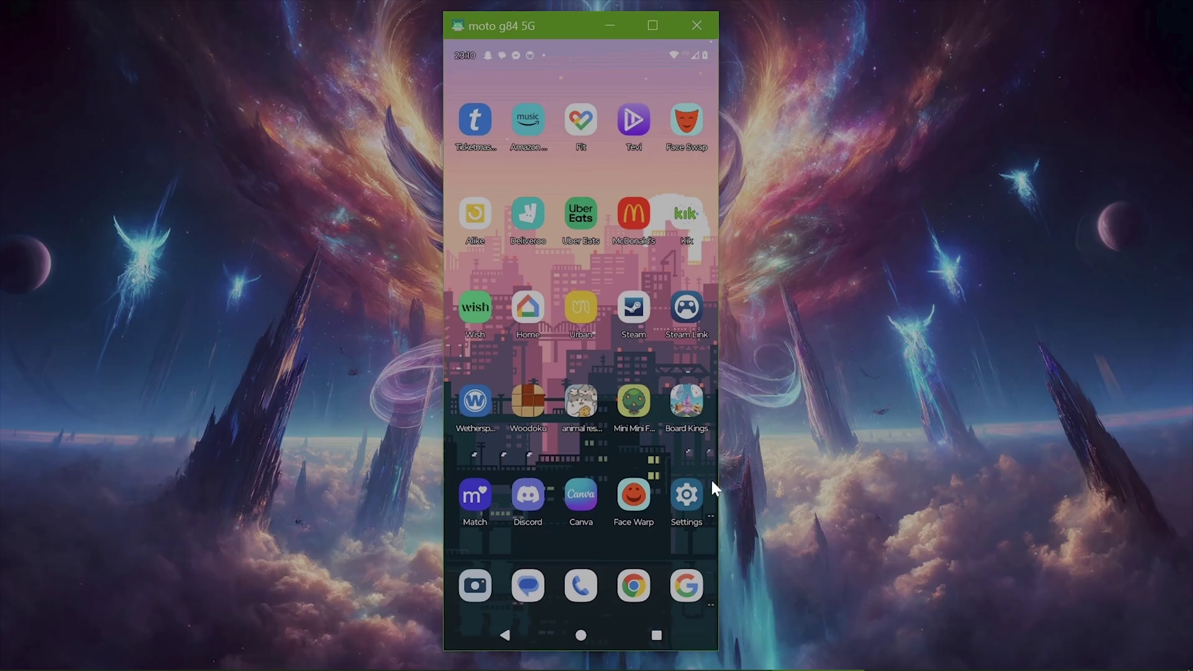
Open the phone's Settings and go to the About phone page.
left_click(688, 496)
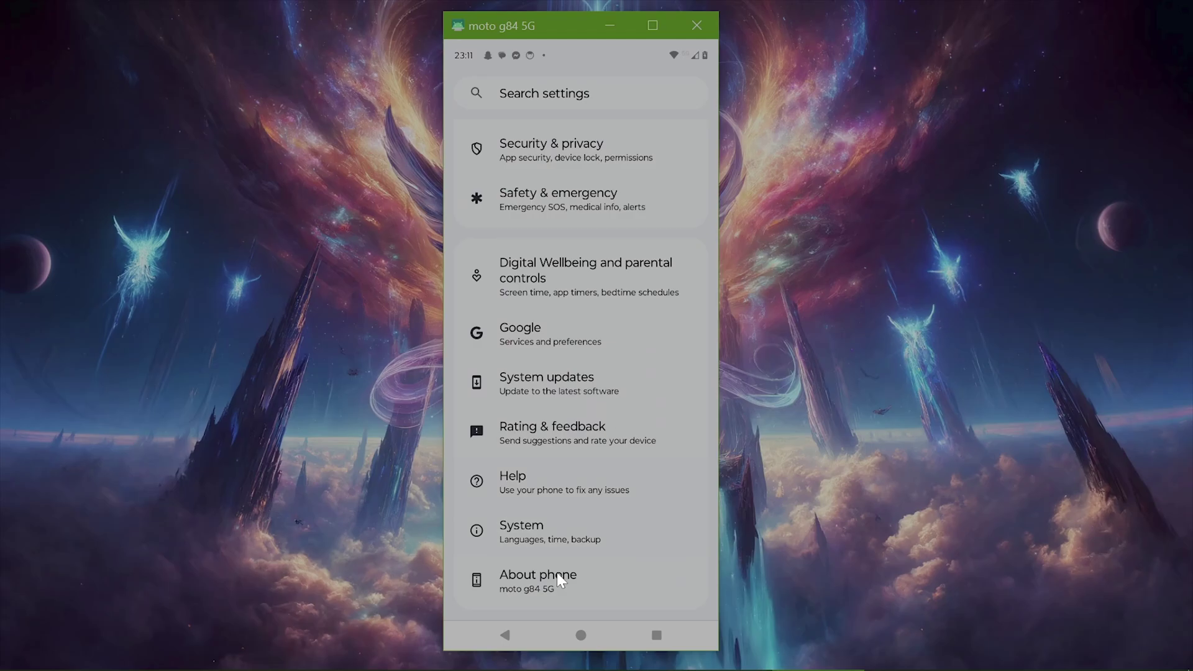
scroll(585, 462, "up", 2)
scroll(586, 462, "down", 2)
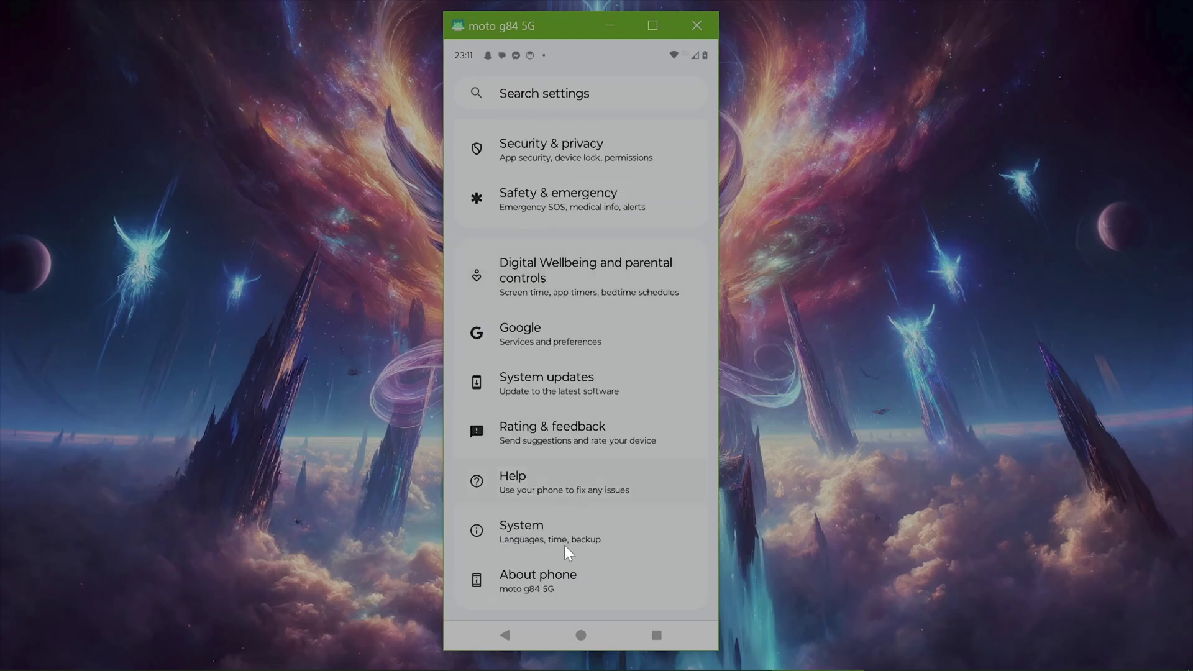
left_click(569, 586)
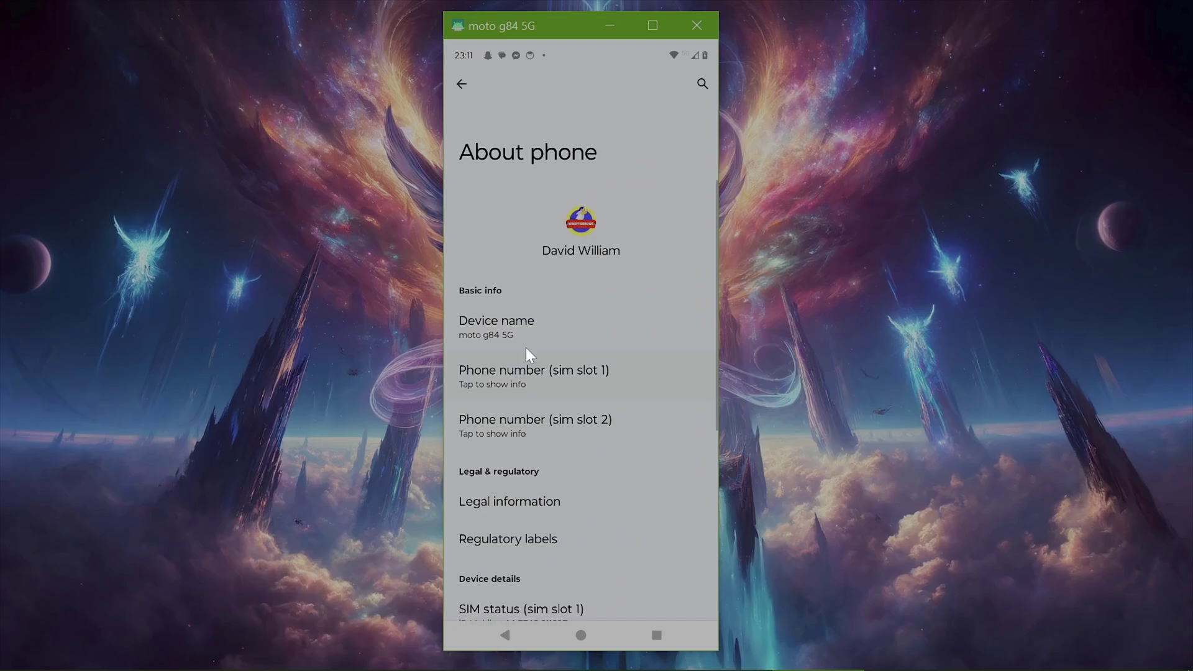
scroll(525, 349, "down", 10)
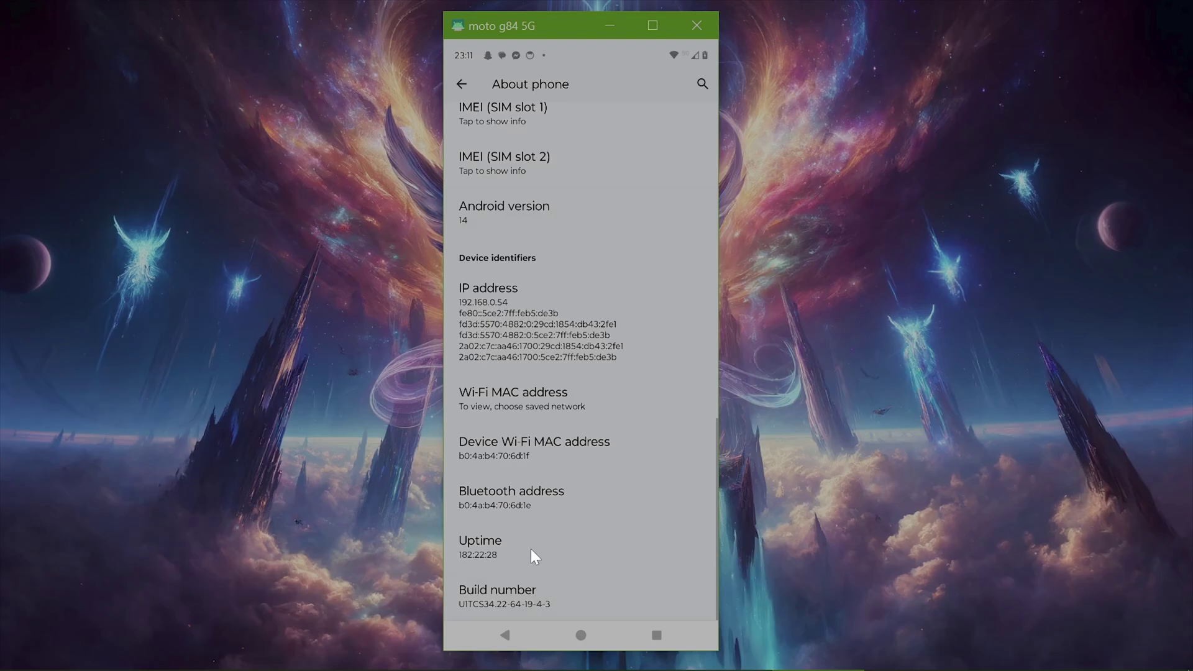
Tap Build number repeatedly to confirm developer mode is already unlocked, then return to Settings.
left_click(558, 594)
left_click(557, 594)
left_click(564, 598)
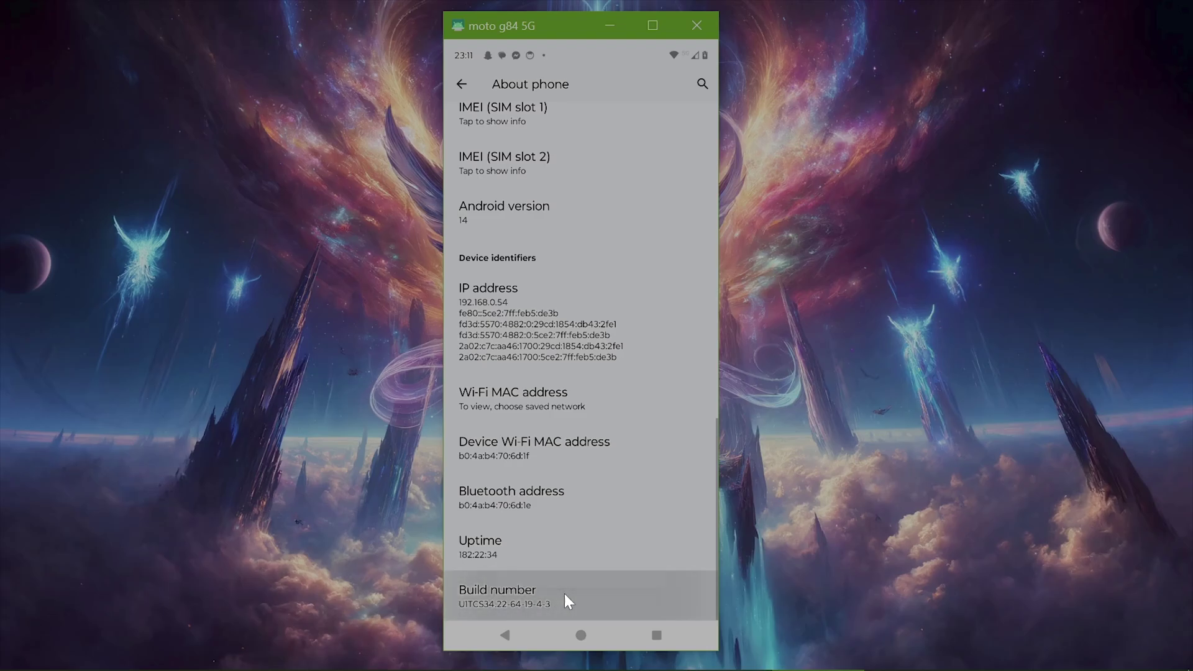
left_click(567, 596)
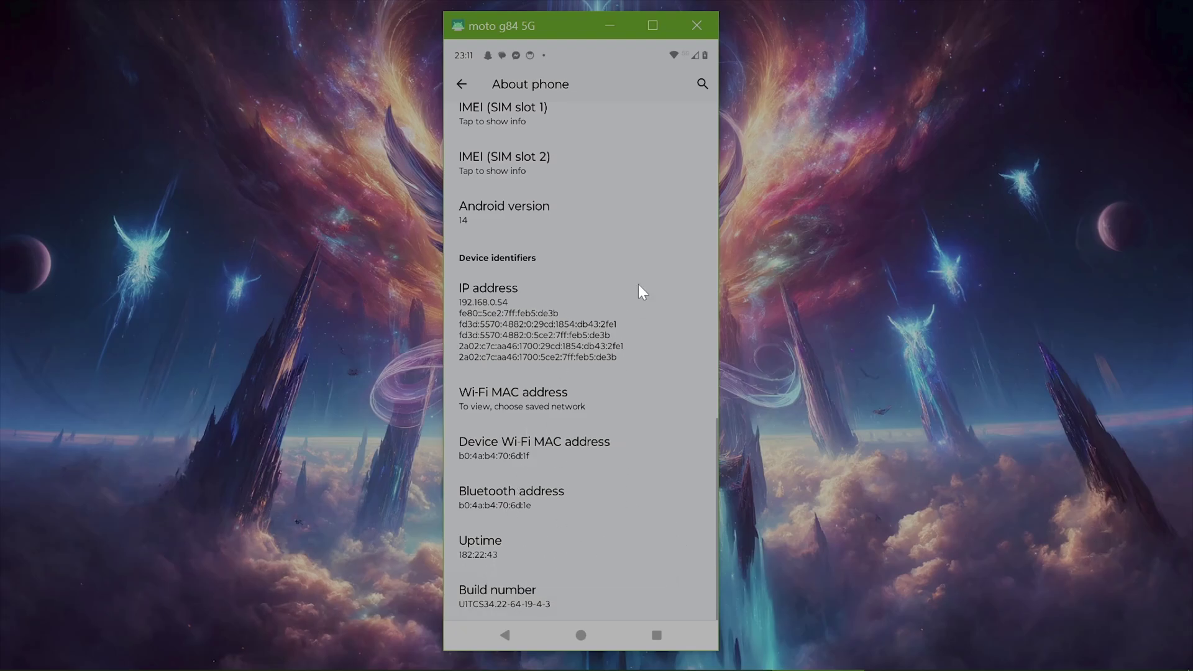
scroll(600, 416, "up", 15)
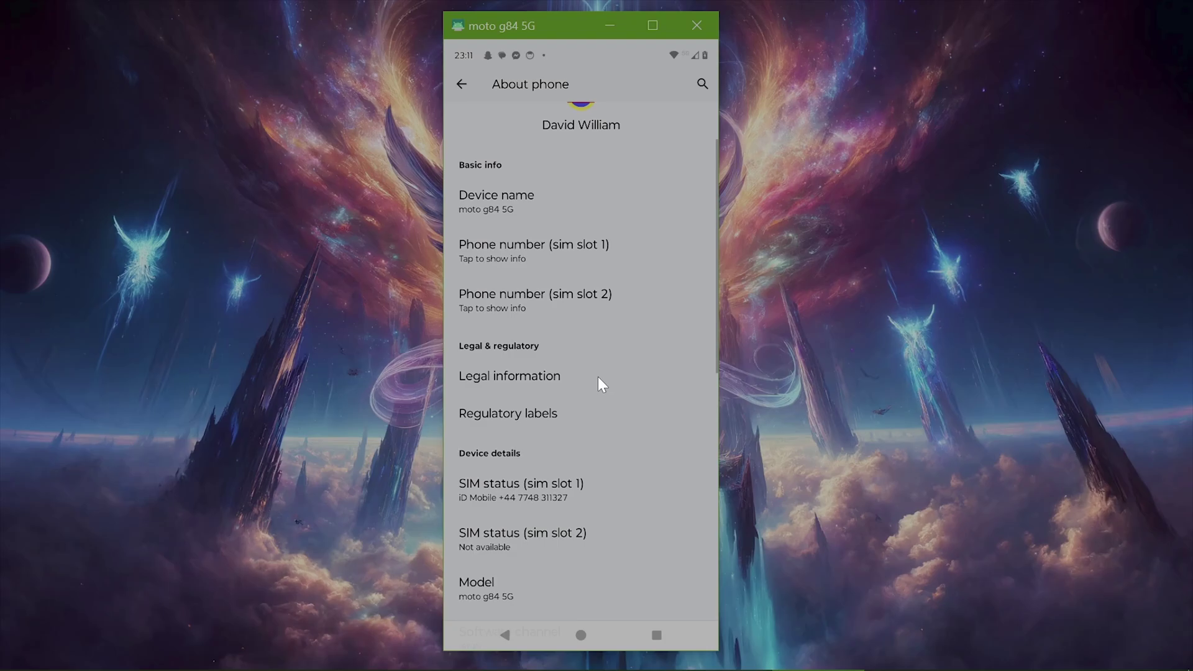
left_click(461, 83)
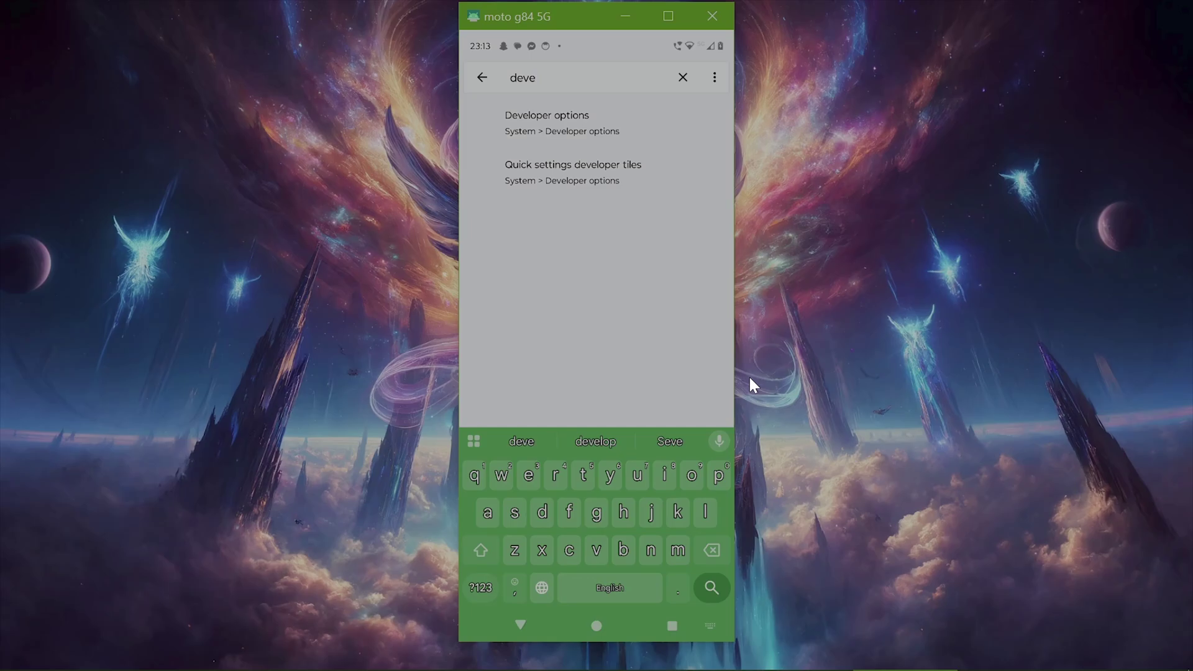
Confirm USB debugging is on under Developer options, go back, and minimize the mirror window.
left_click(550, 121)
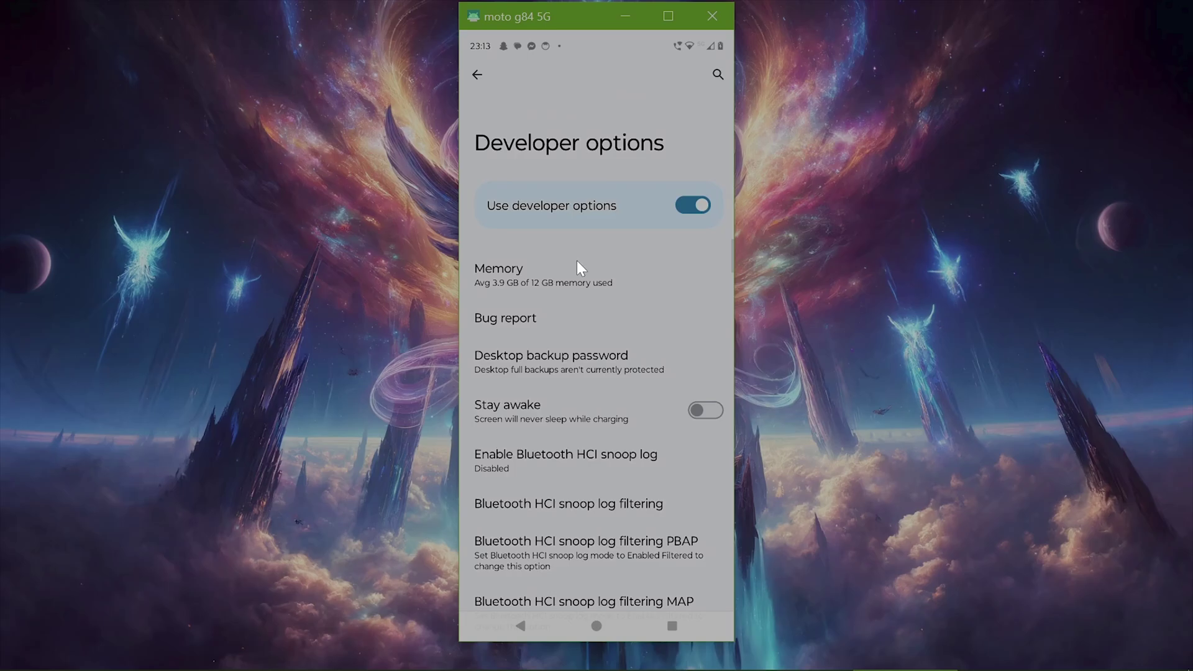
scroll(555, 420, "down", 5)
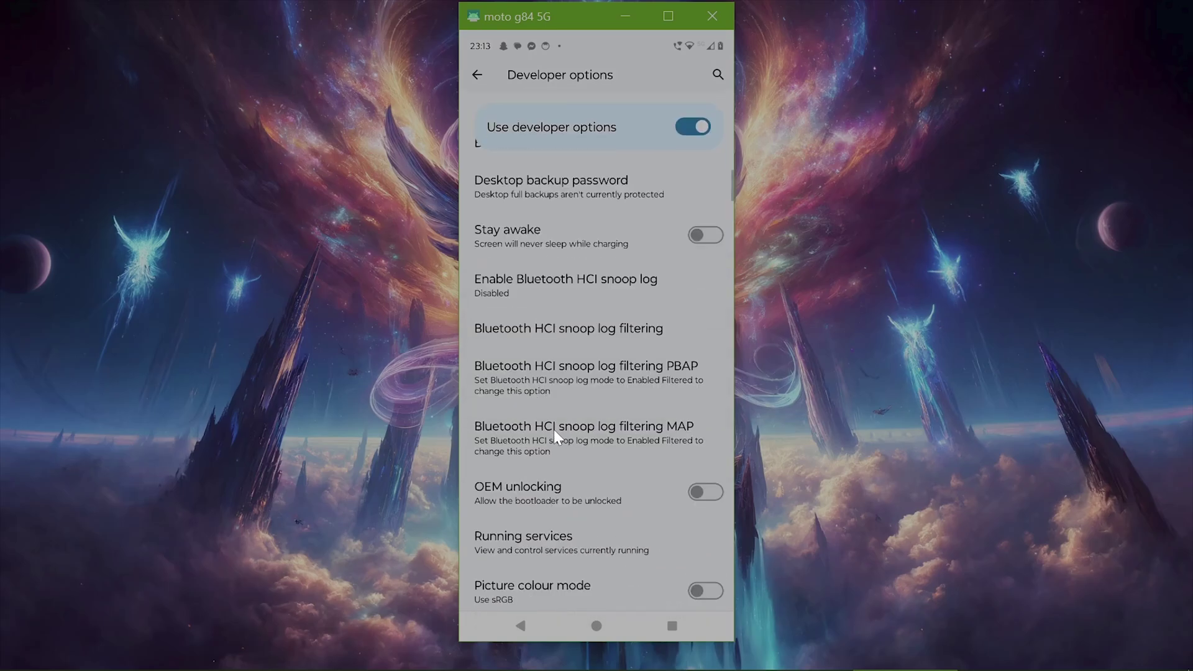
scroll(563, 419, "down", 2)
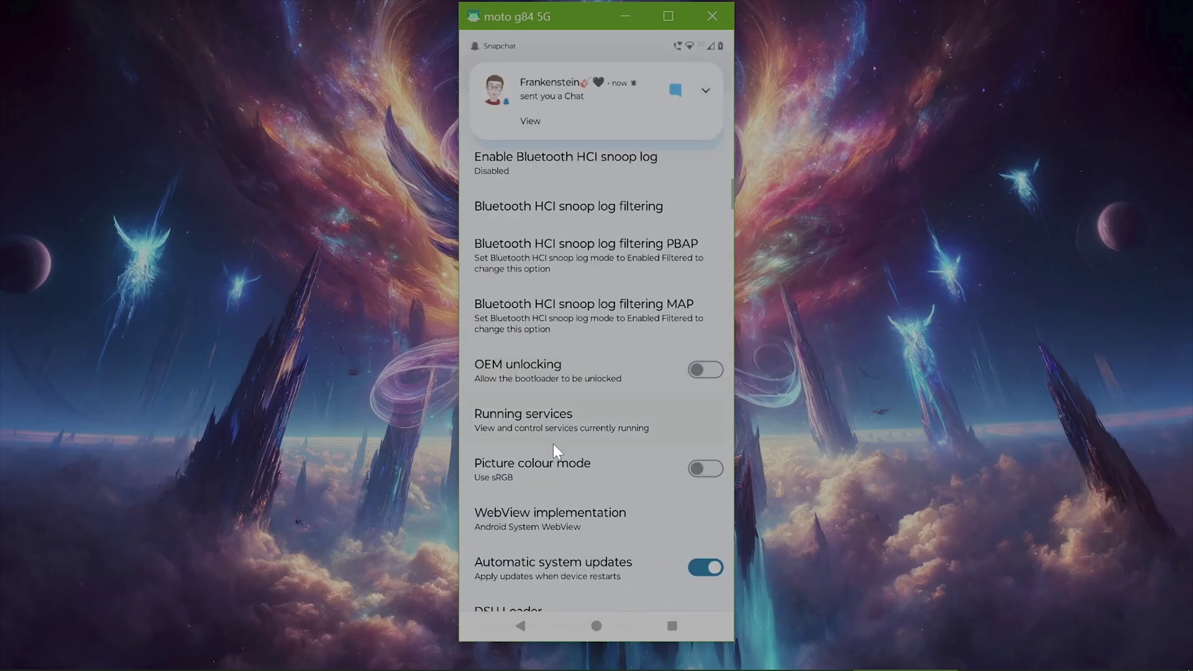
scroll(553, 487, "down", 6)
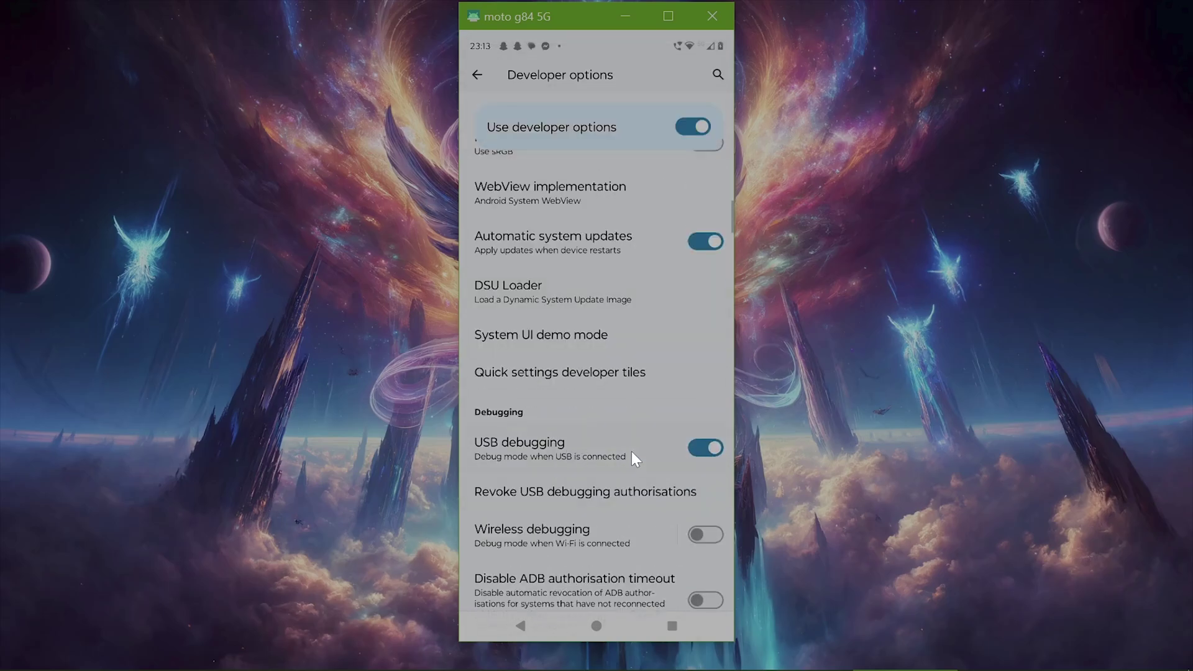
scroll(627, 452, "down", 5)
scroll(621, 450, "down", 2)
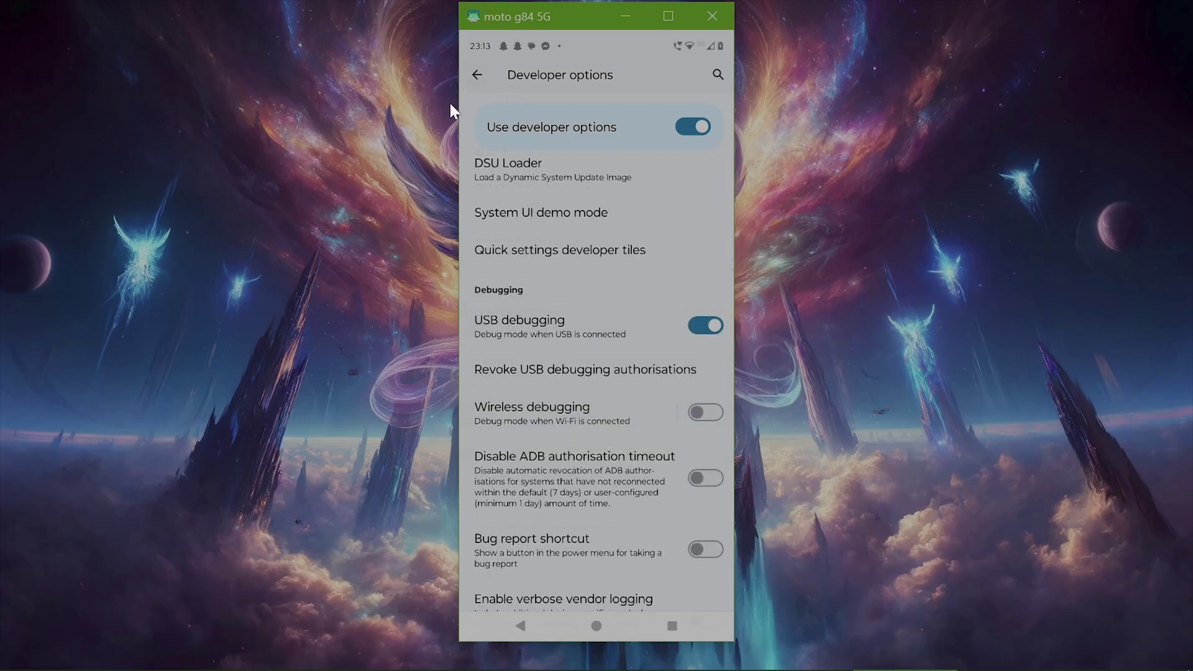
left_click(476, 74)
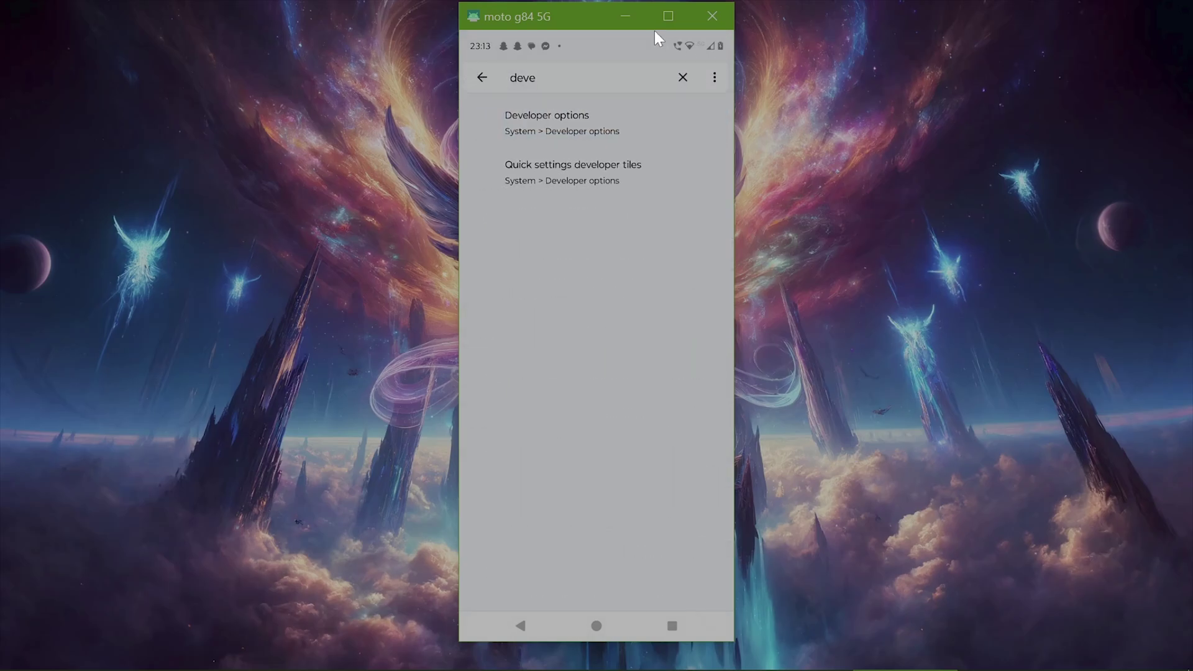
left_click(626, 13)
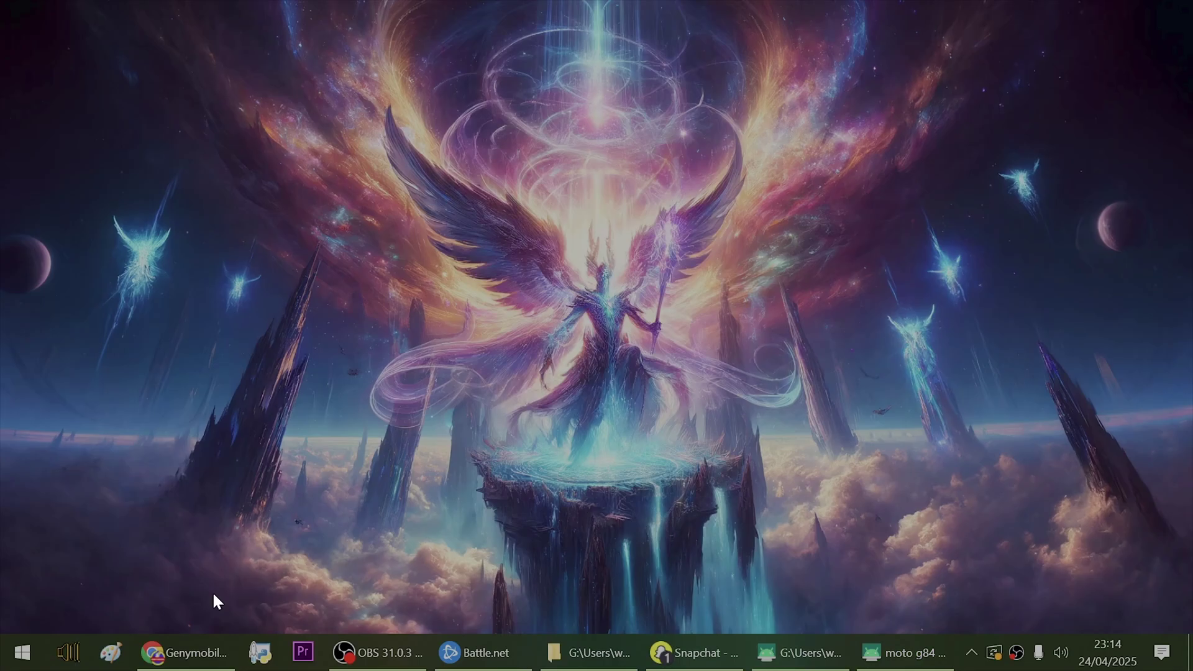
In Chrome, read the scrcpy README and highlight the Android 5.0 minimum requirement.
left_click(163, 651)
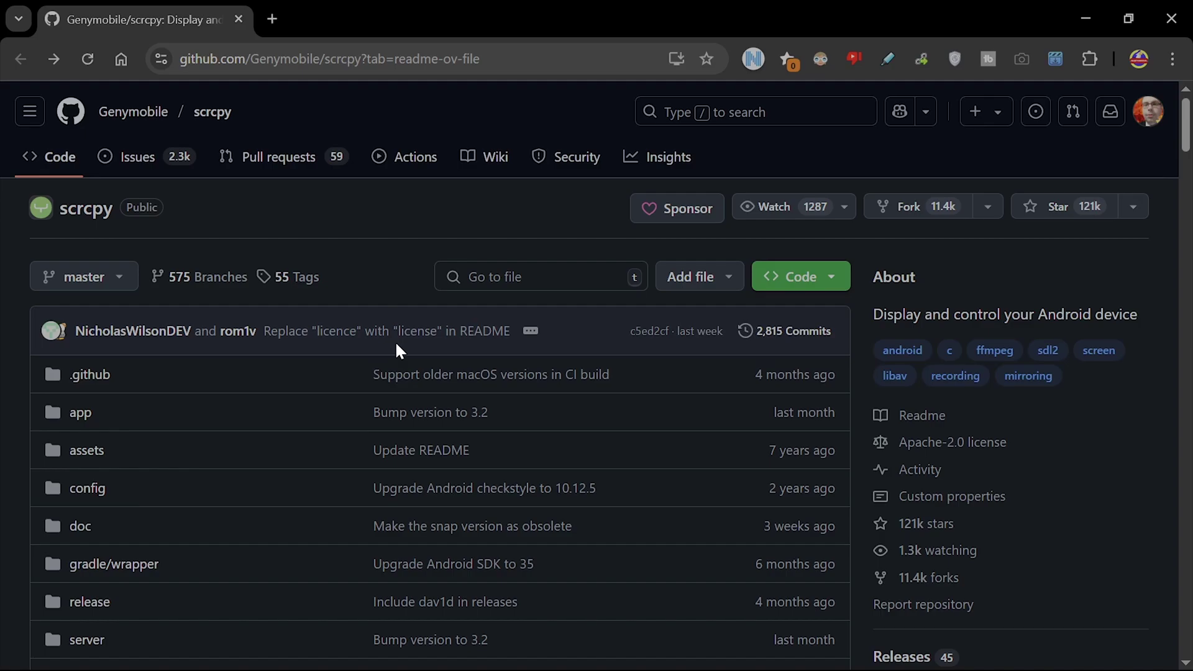
scroll(389, 244, "down", 1)
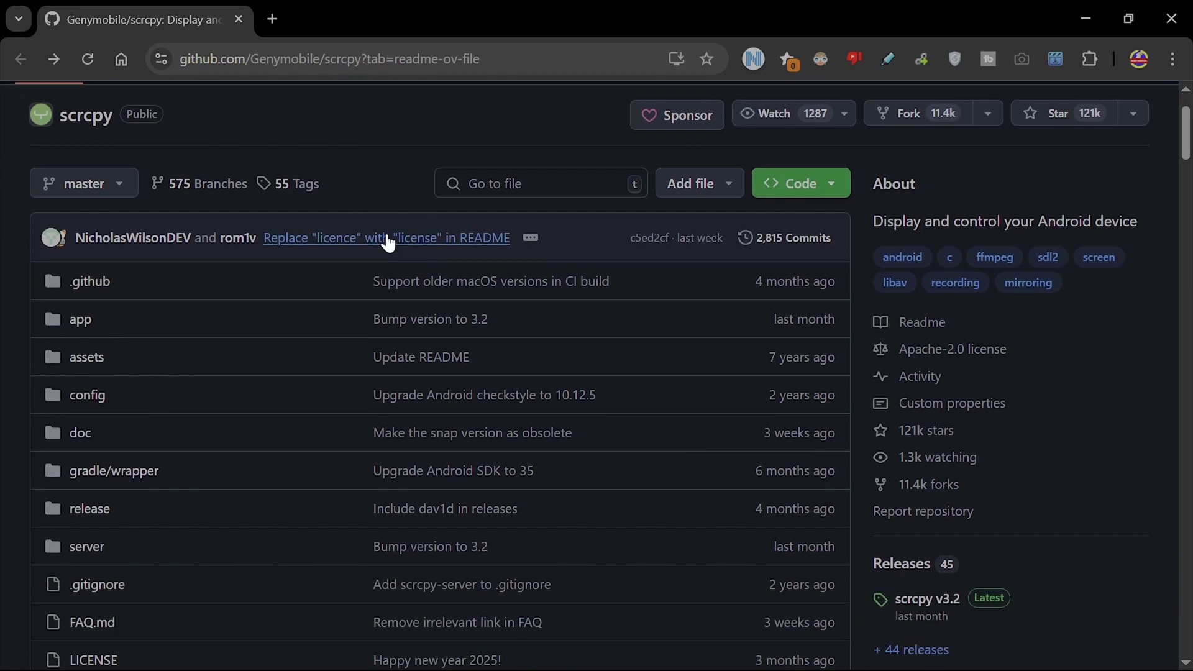
scroll(559, 385, "down", 5)
scroll(532, 410, "down", 15)
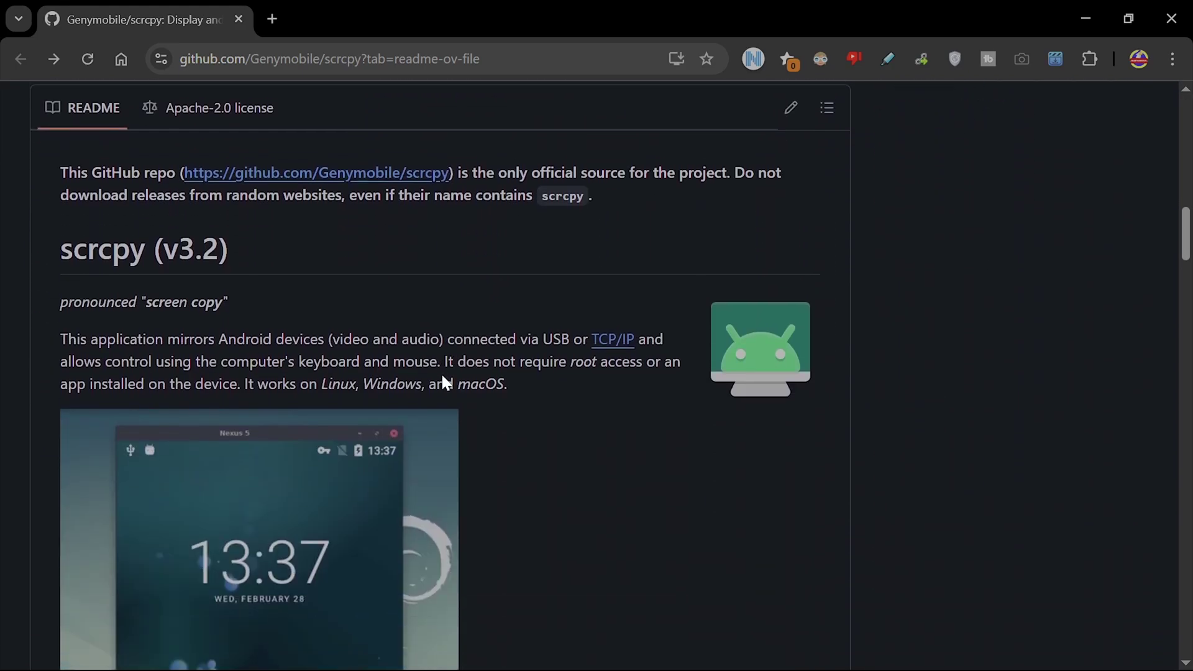
scroll(418, 399, "down", 12)
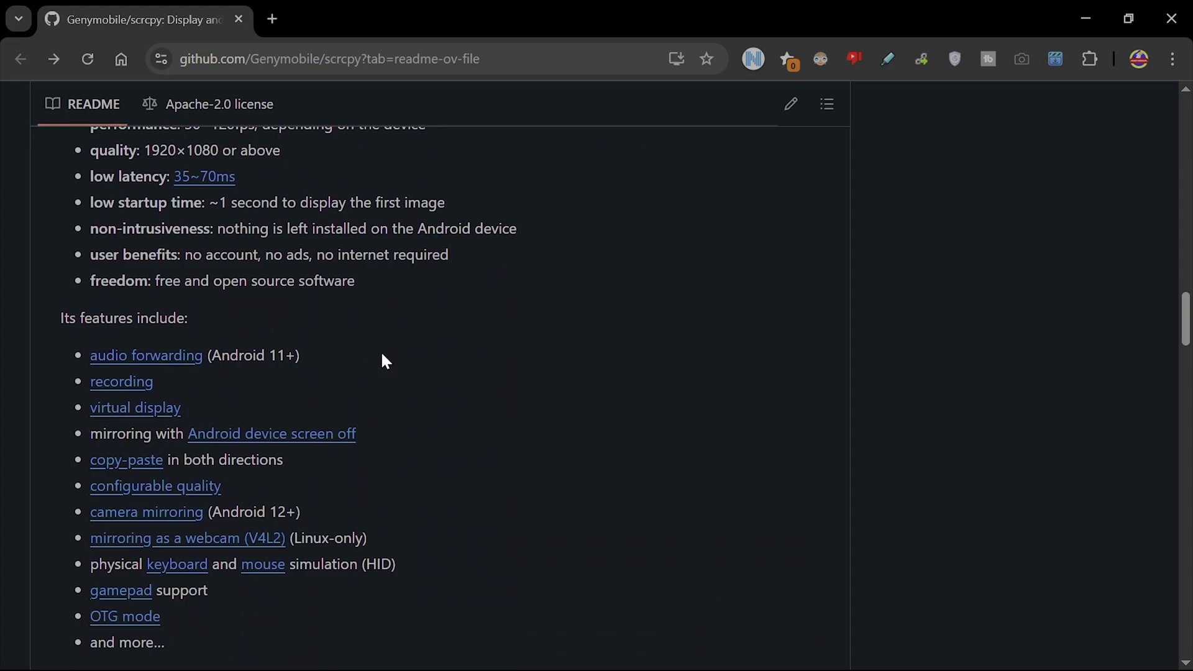
scroll(385, 349, "down", 5)
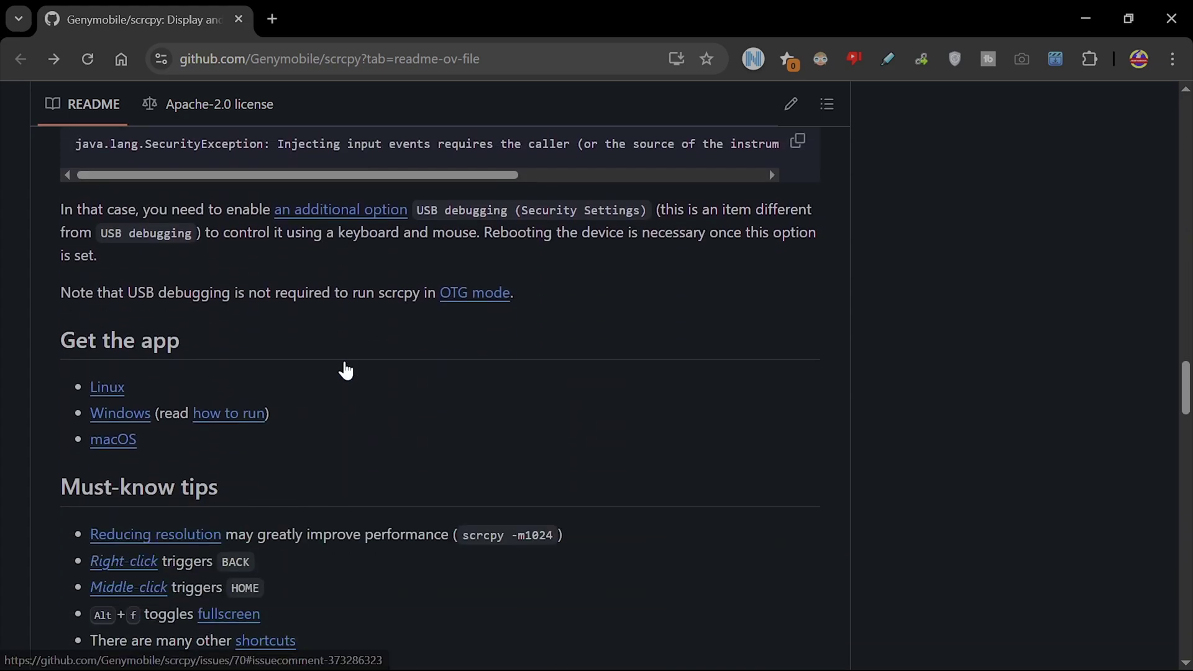
scroll(345, 371, "up", 5)
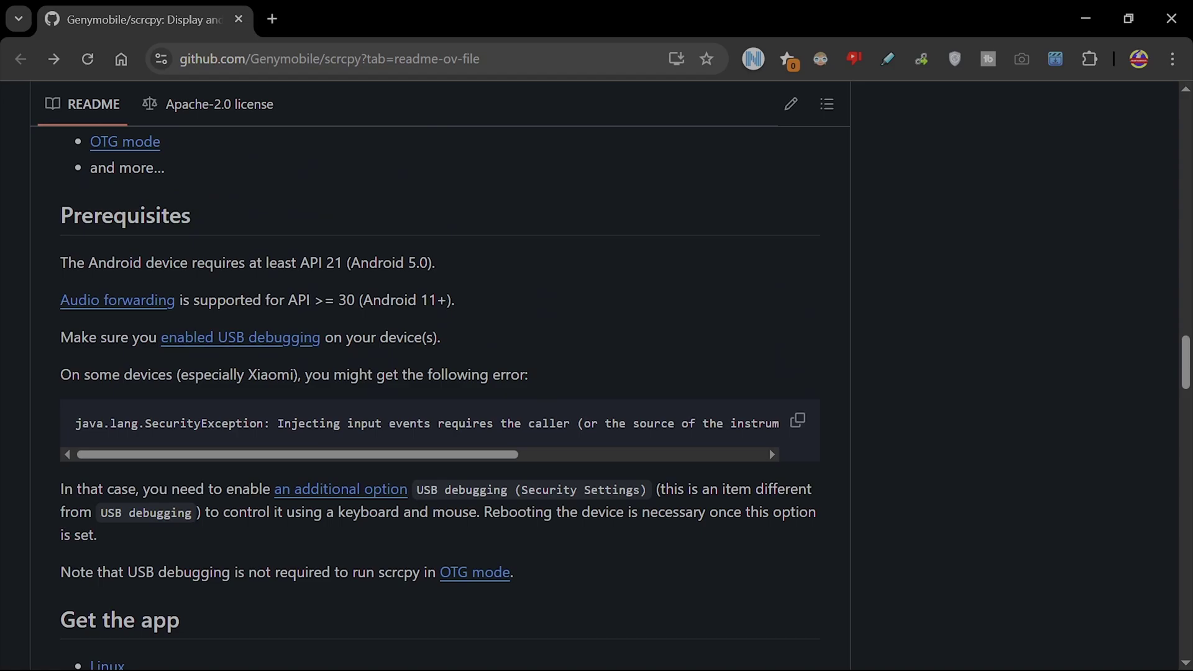
left_click_drag(117, 266, 436, 266)
left_click(450, 275)
left_click(336, 318)
Open the Windows instructions under Get the app, then switch to the scrcpy-win64-v3.2 folder.
scroll(405, 394, "down", 3)
scroll(335, 291, "up", 1)
scroll(290, 338, "down", 3)
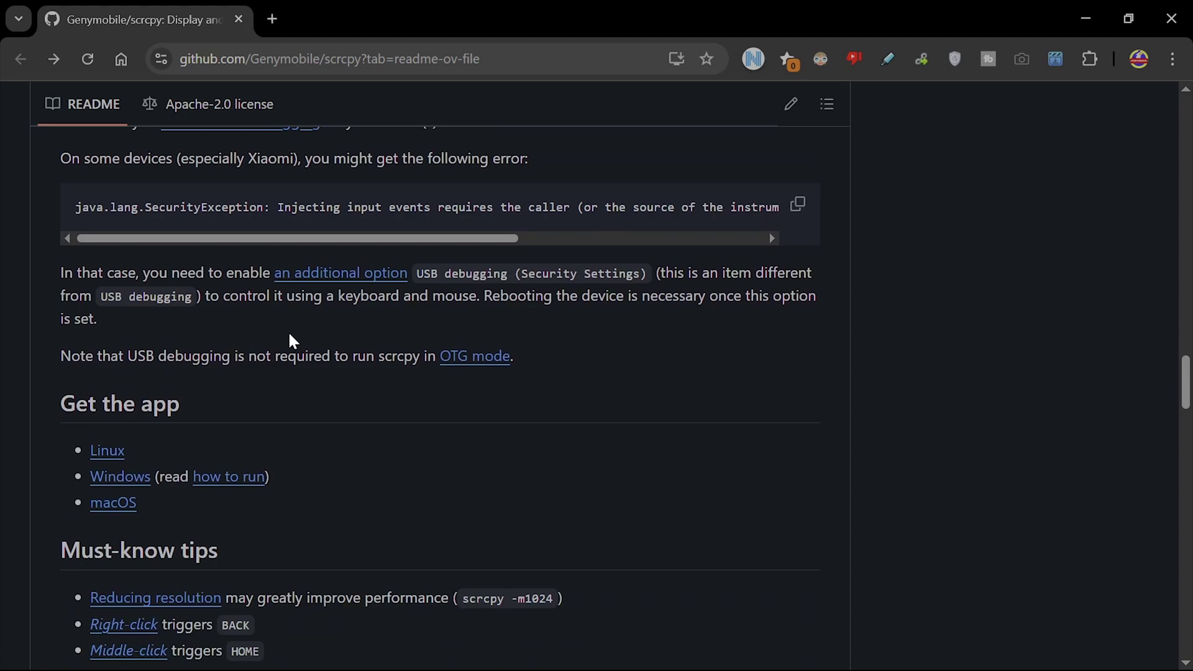
scroll(317, 371, "down", 2)
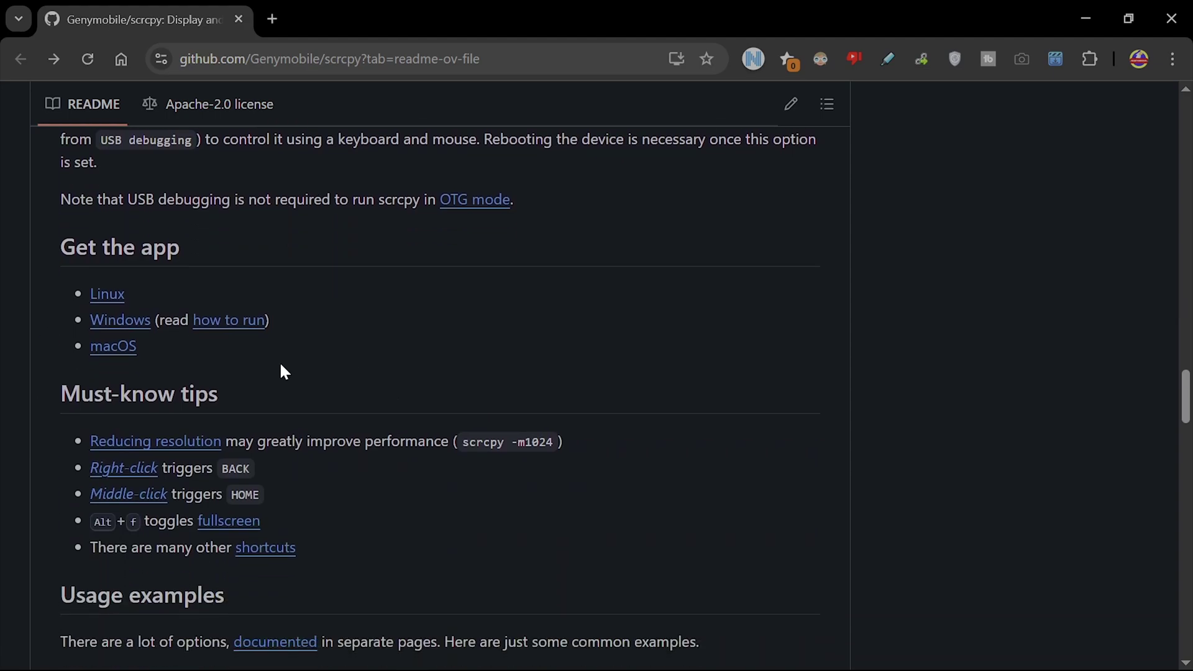
left_click_drag(60, 247, 184, 247)
left_click(184, 247)
left_click(138, 323)
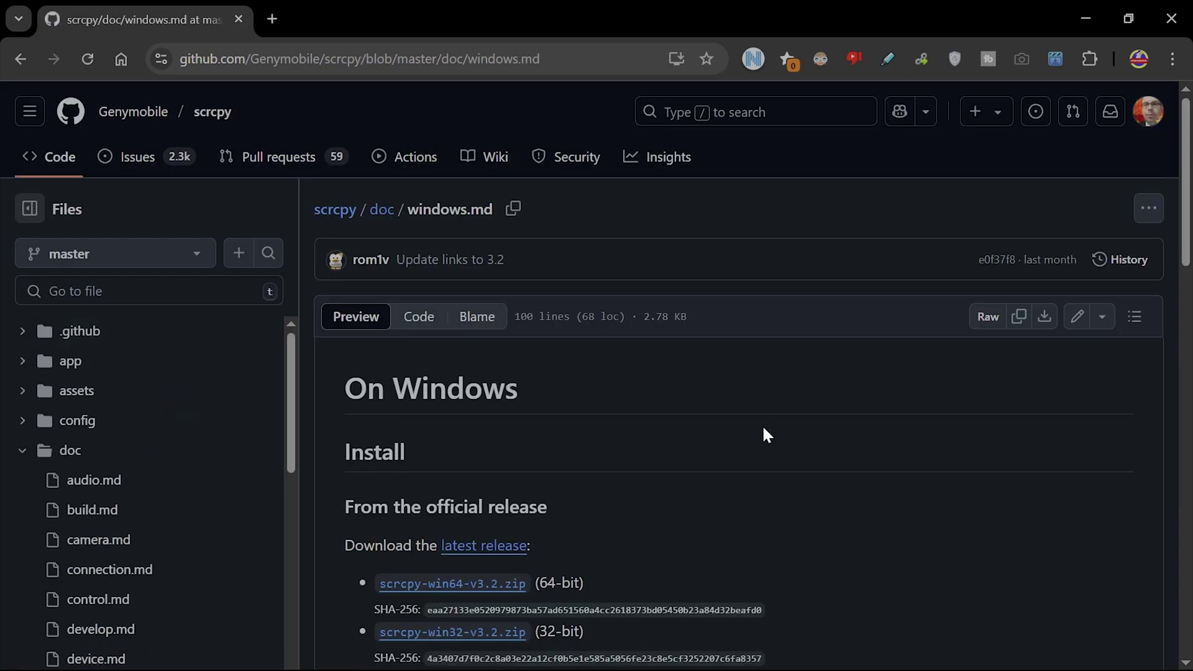
scroll(764, 422, "down", 3)
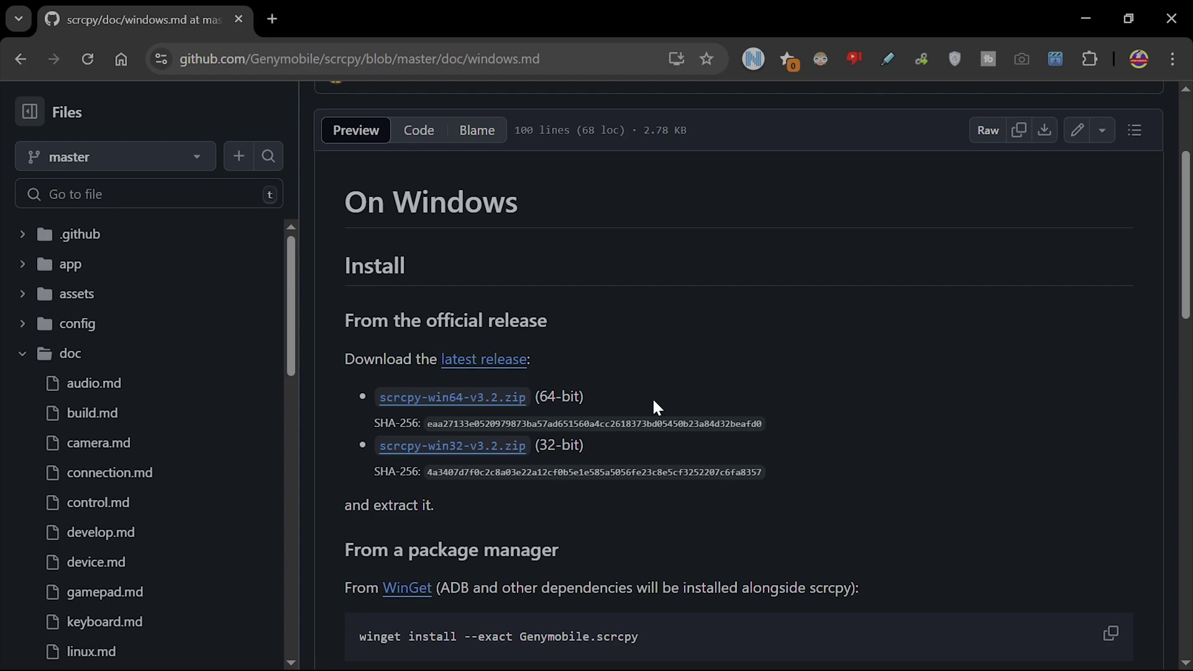
key("super")
left_click(584, 657)
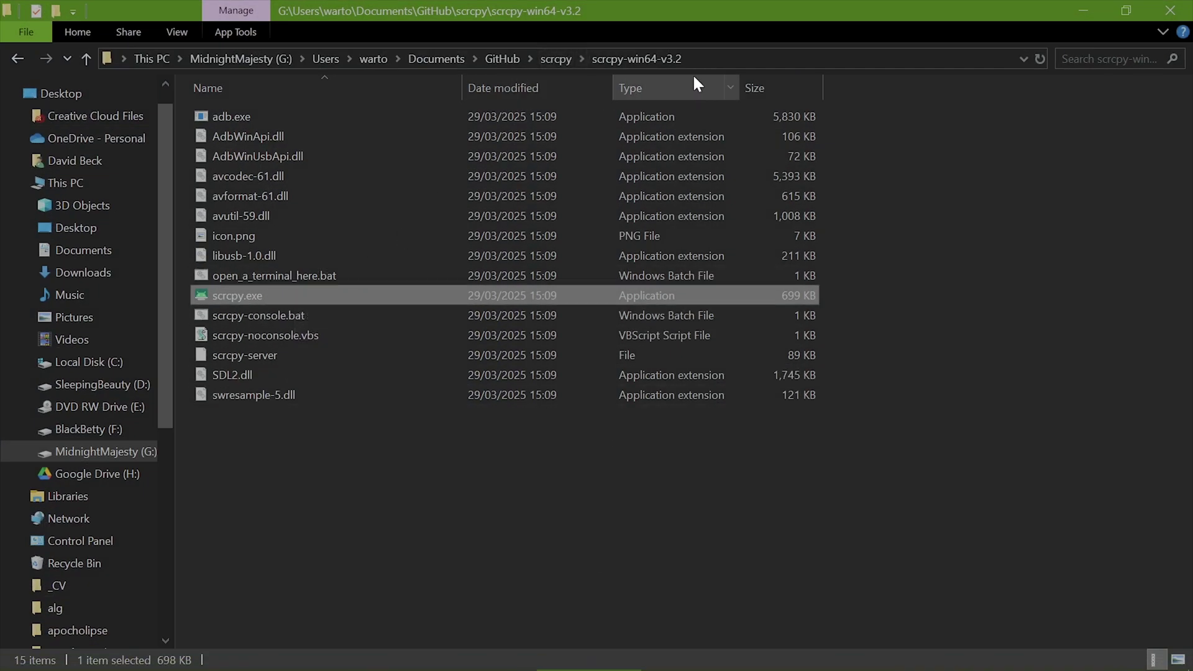
Try launching scrcpy.exe, dismiss the security warning, and bring the moto g84 5G mirror back.
left_click(368, 461)
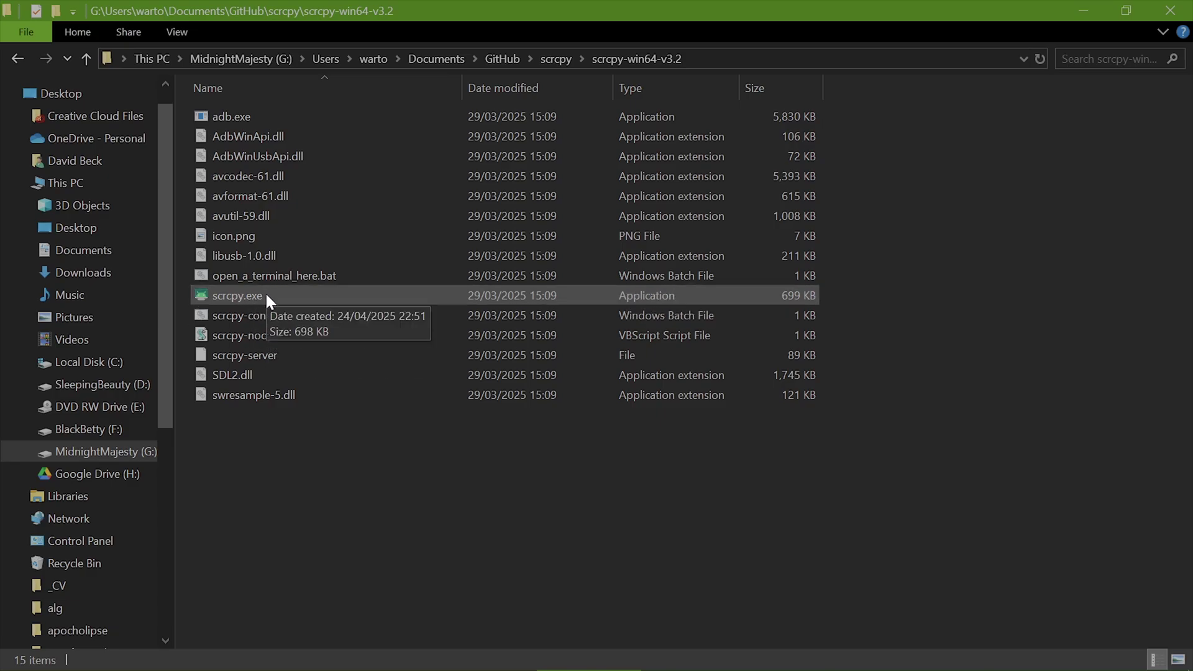
double_click(265, 296)
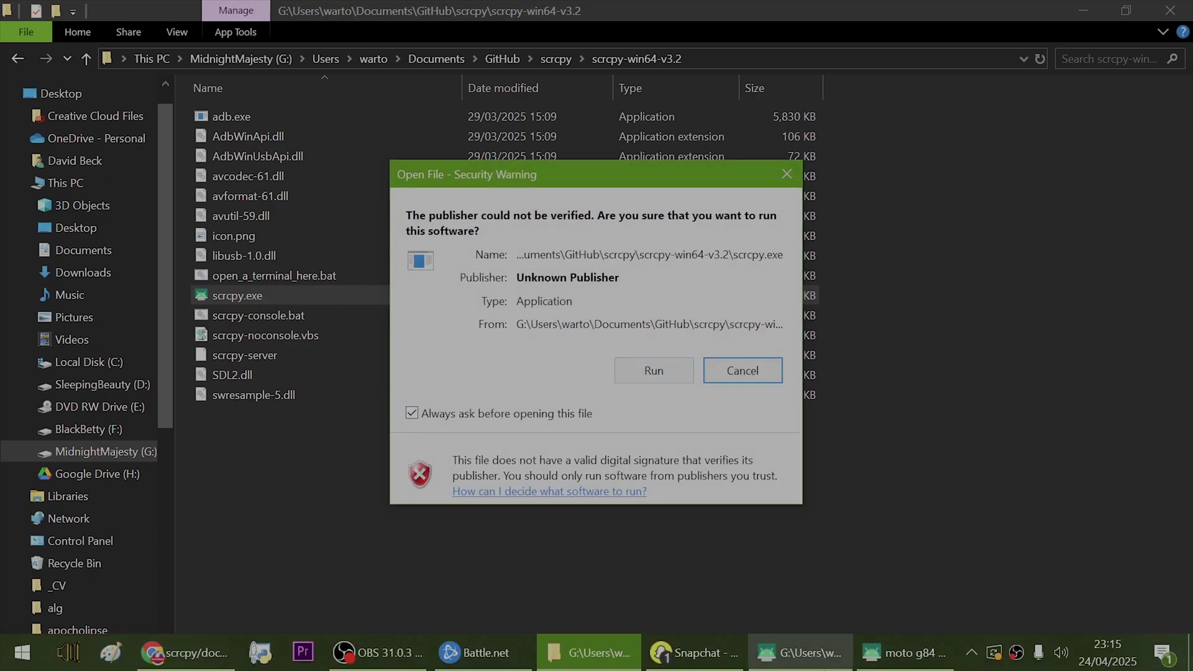
left_click(765, 371)
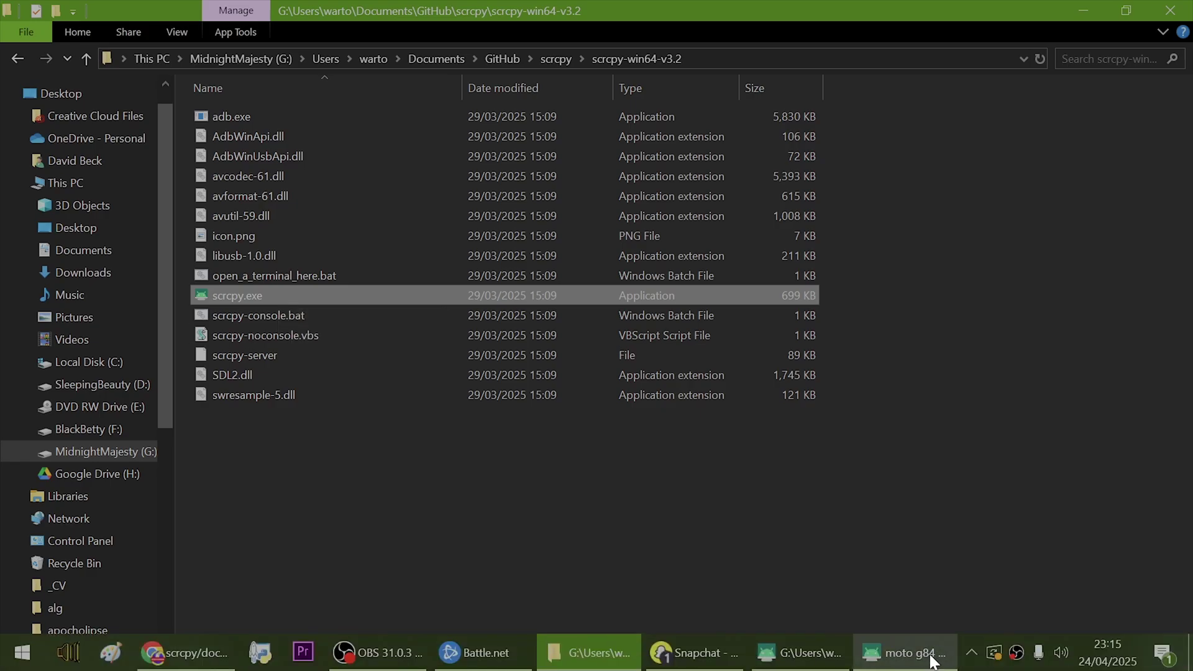
left_click(837, 554)
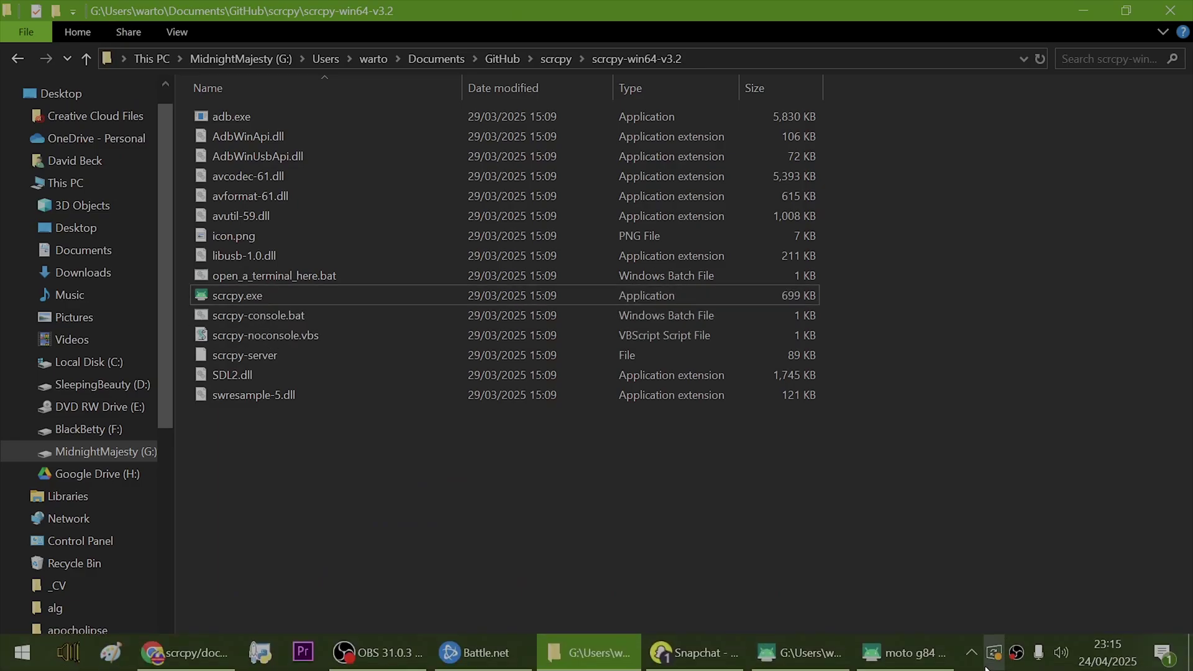
left_click(947, 648)
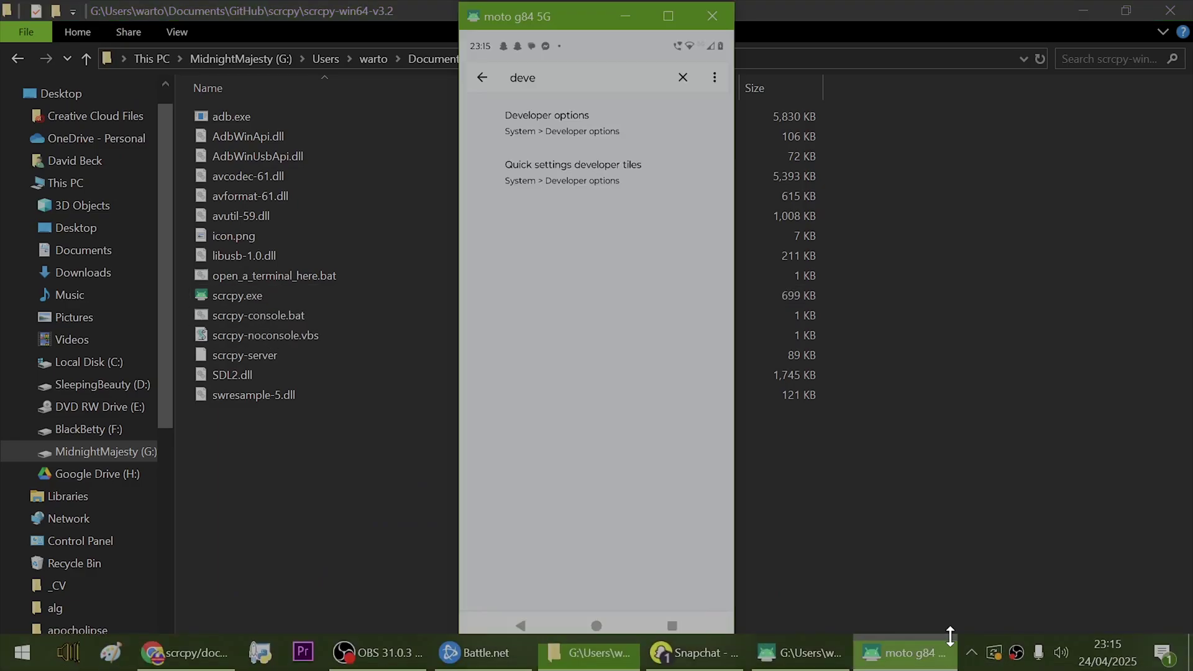
Back out of the phone's Settings search to its home screen.
left_click(488, 80)
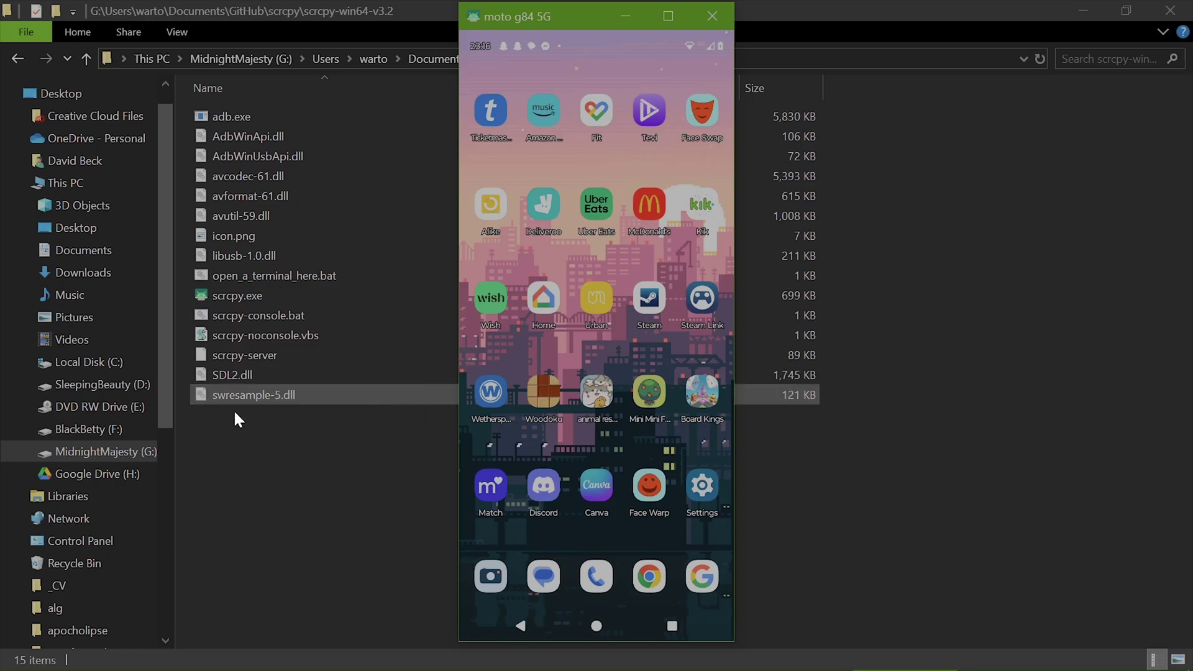
Hide the mirror window and copy the scrcpy-win64-v3.2 folder path from the address bar.
left_click(336, 483)
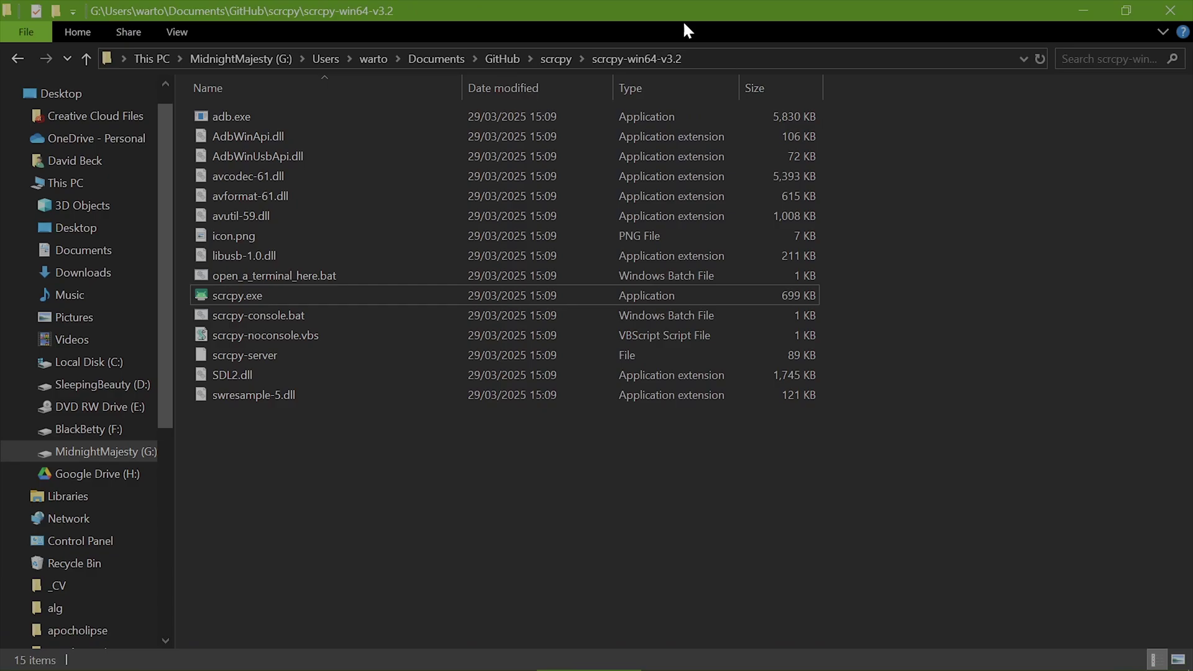
left_click(721, 58)
right_click(720, 56)
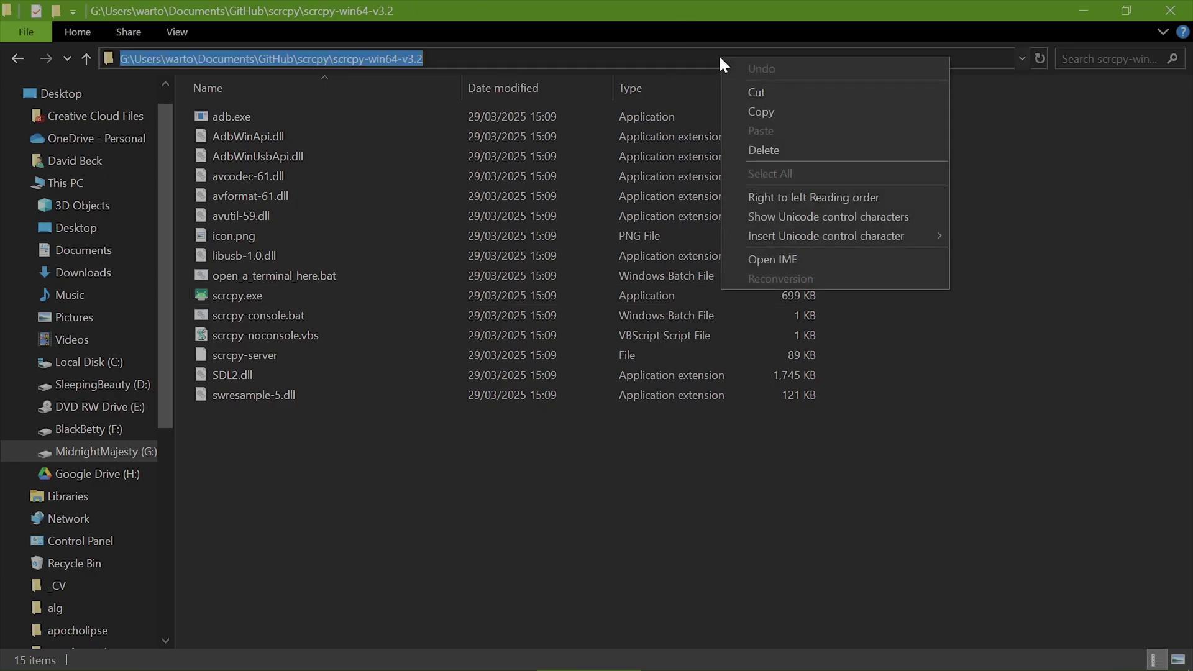
left_click(777, 113)
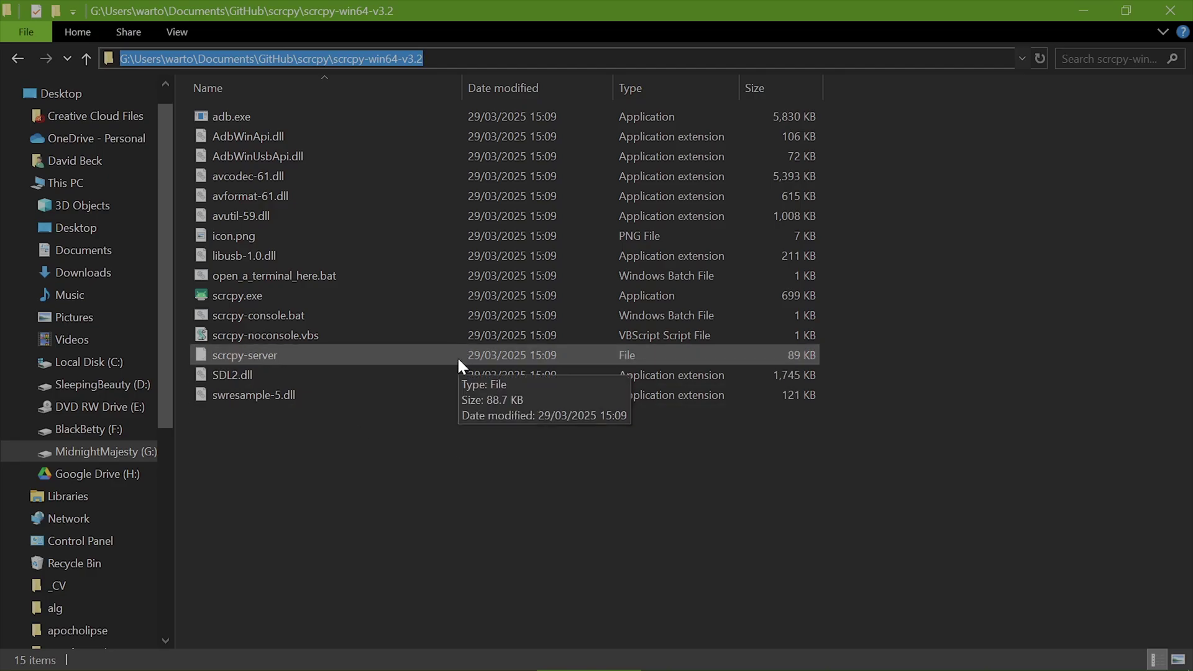
Search Start for 'env' to find Edit the system environment variables.
mouse_move(37, 664)
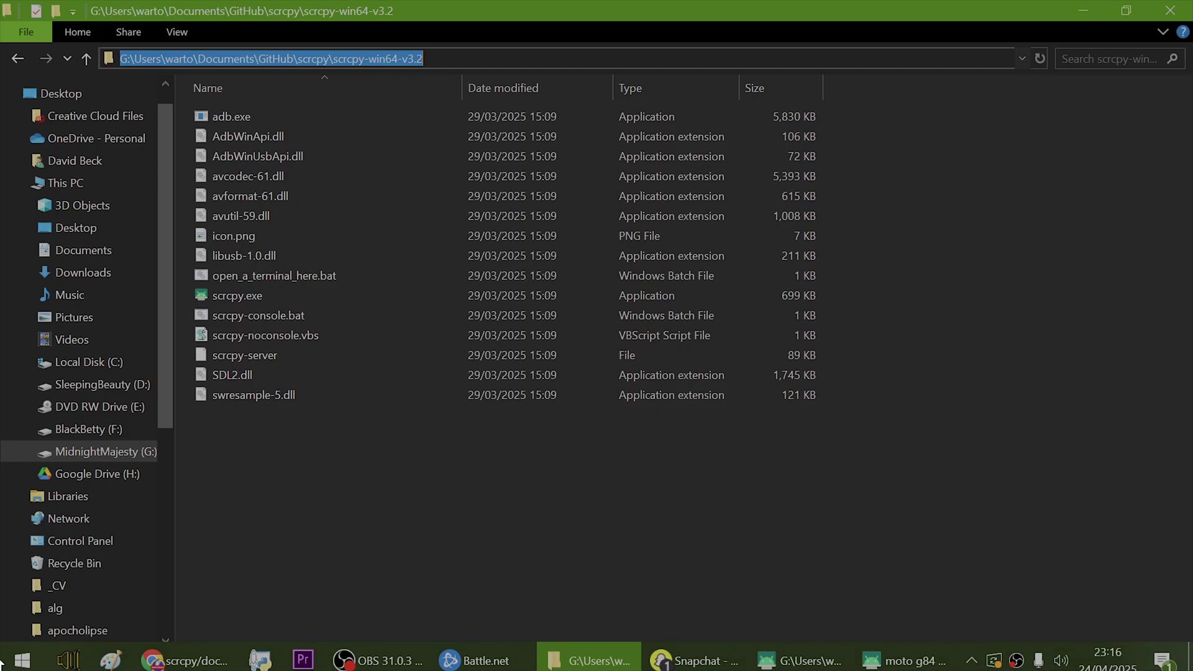
left_click(25, 651)
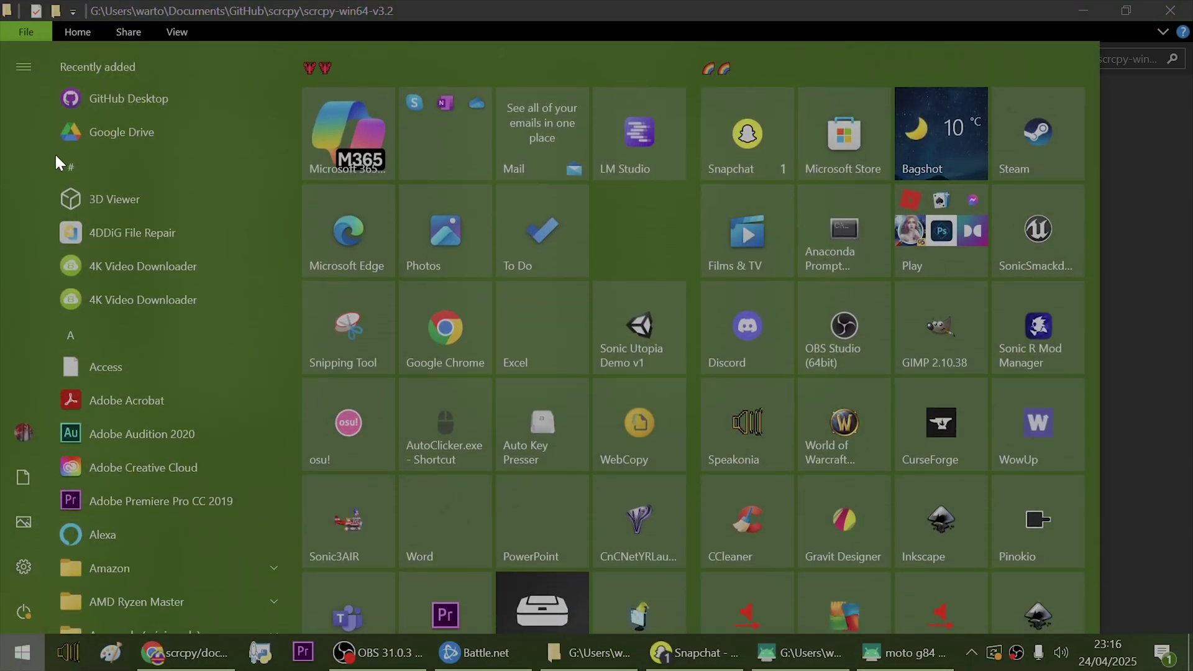
type("env")
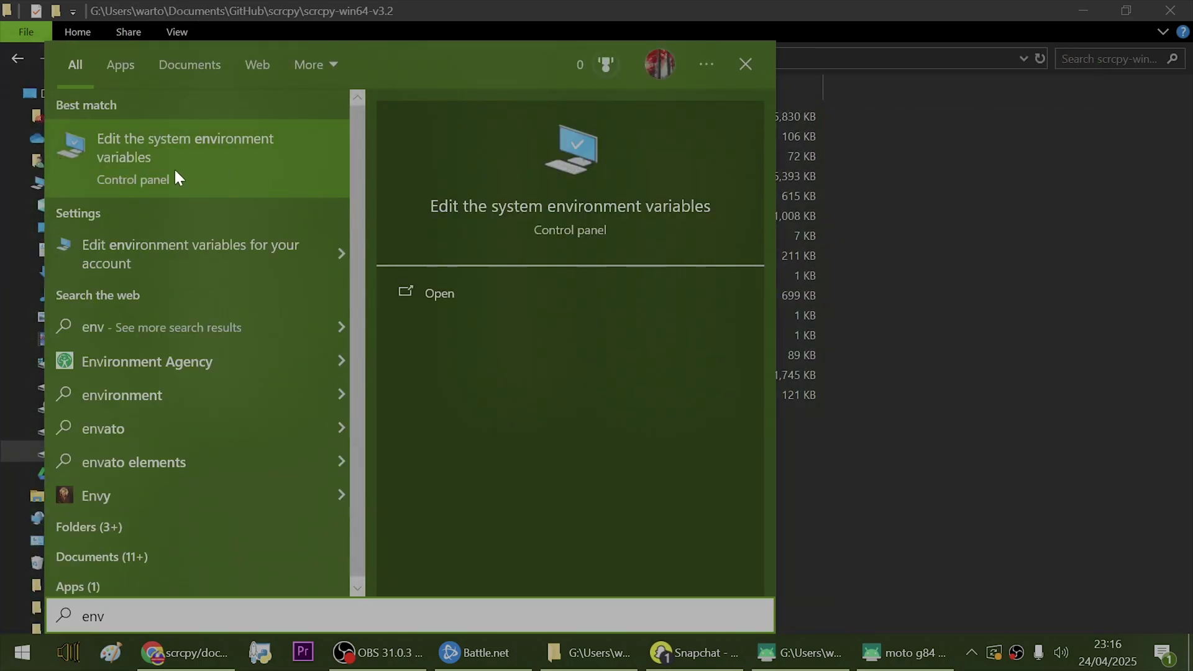
Open Environment Variables and start editing the user Path variable.
left_click(235, 148)
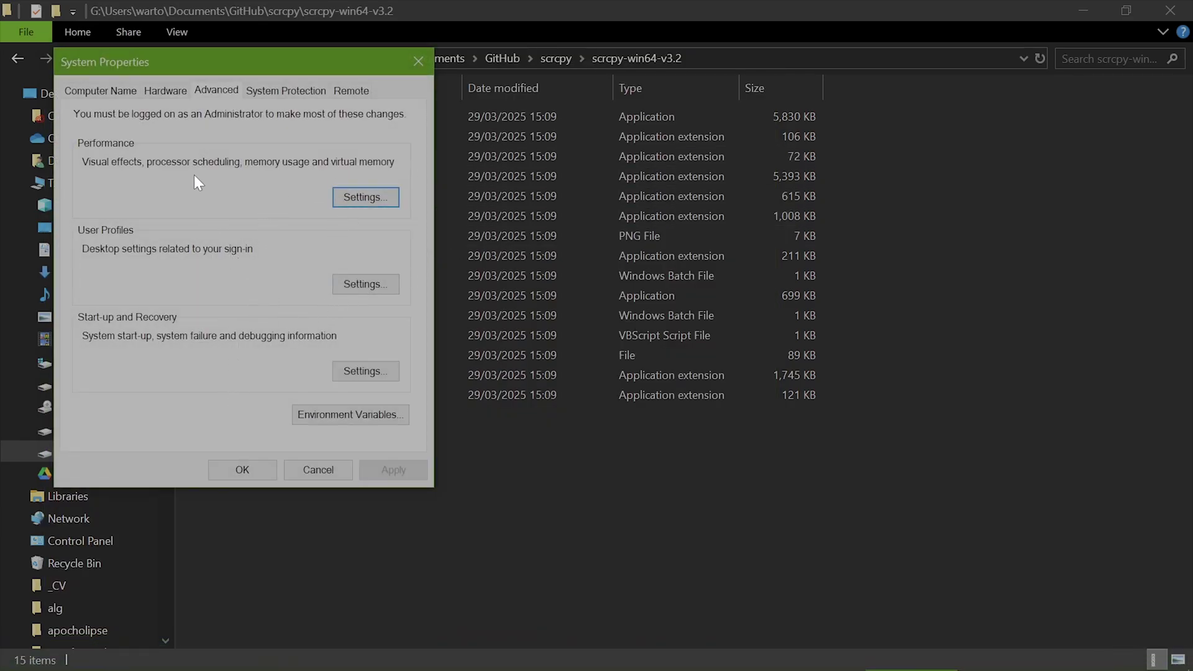
left_click(342, 416)
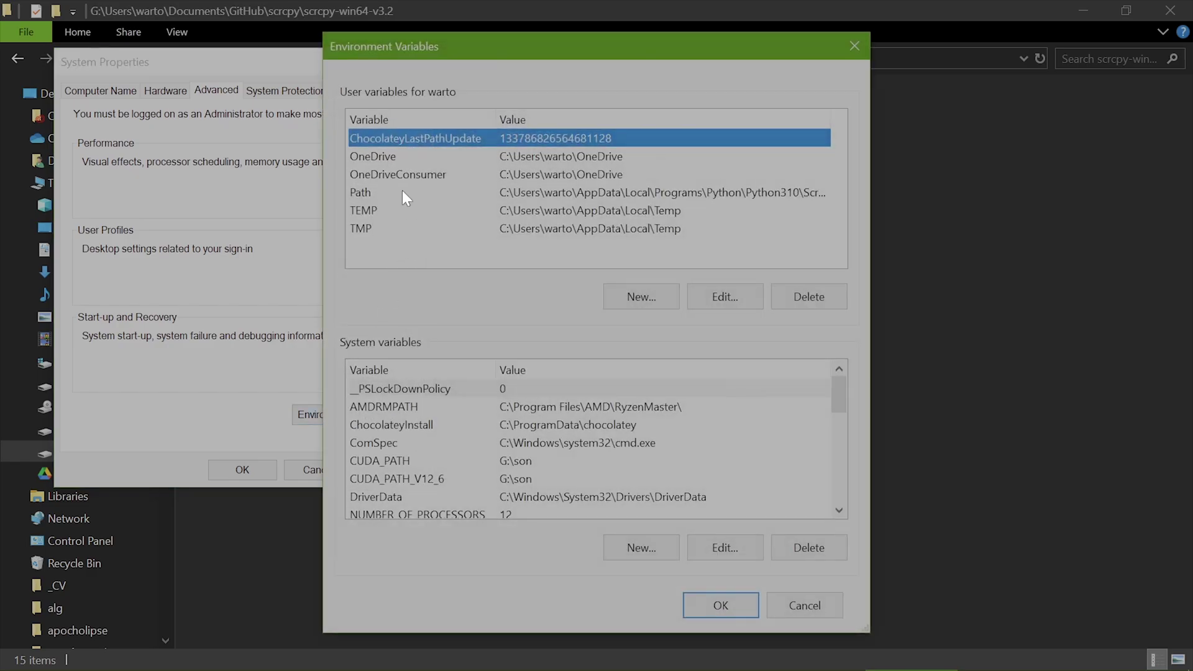
left_click(405, 196)
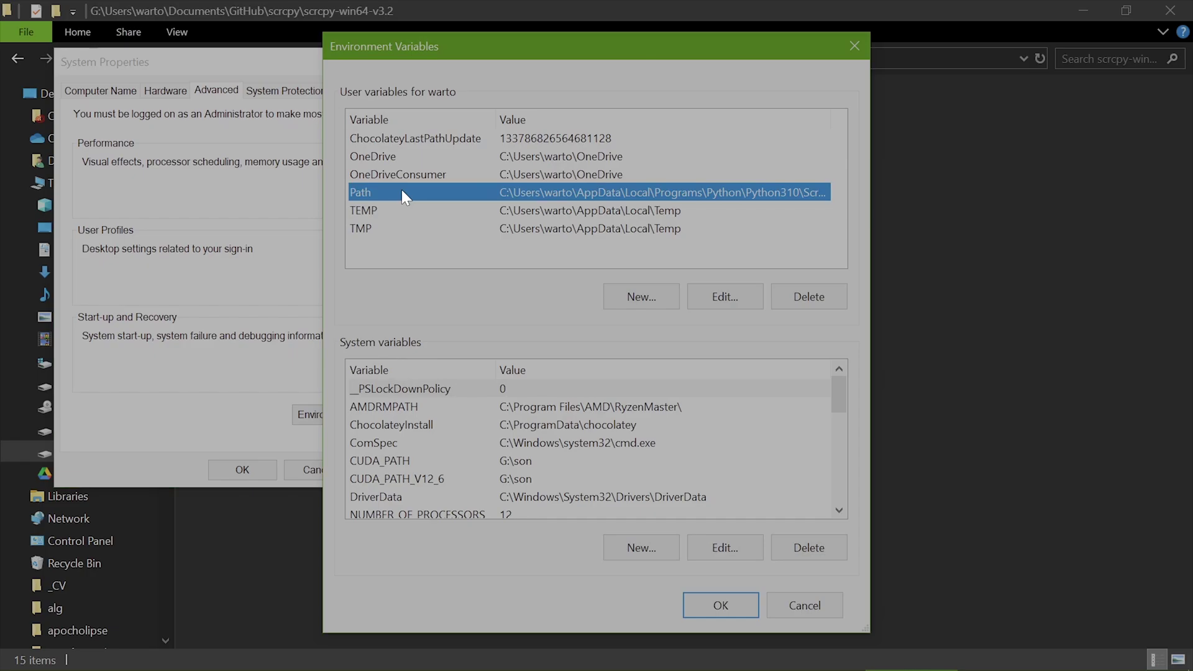
left_click(716, 297)
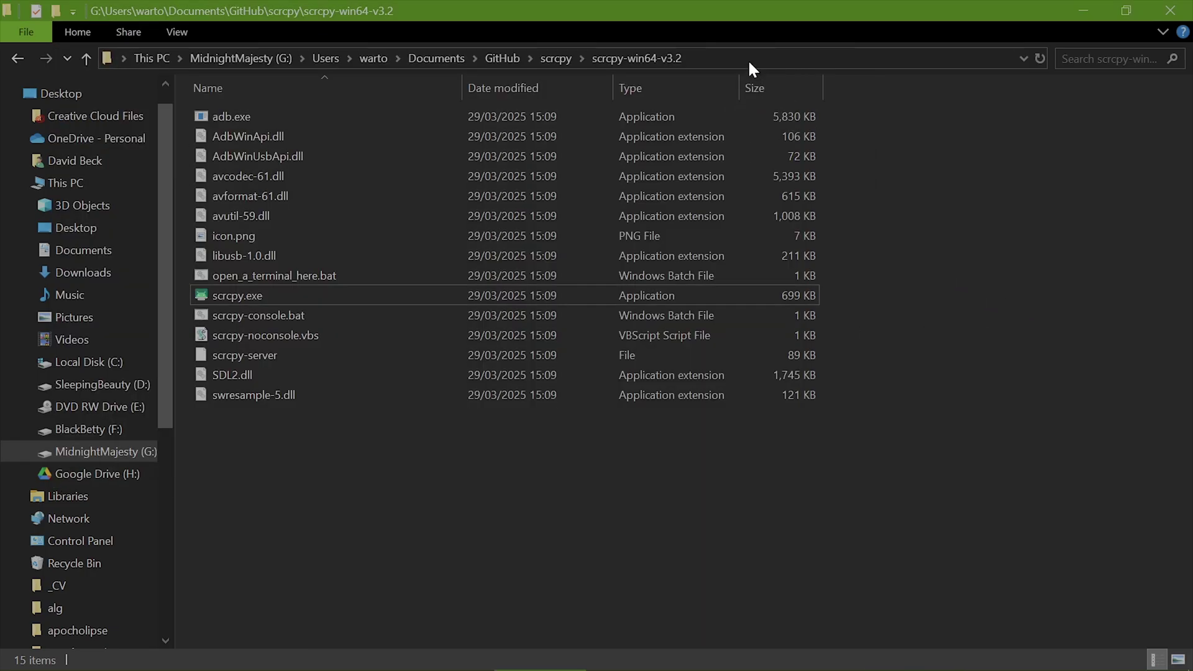
Add the copied scrcpy-win64-v3.2 folder path to Path and save with OK.
left_click(707, 54)
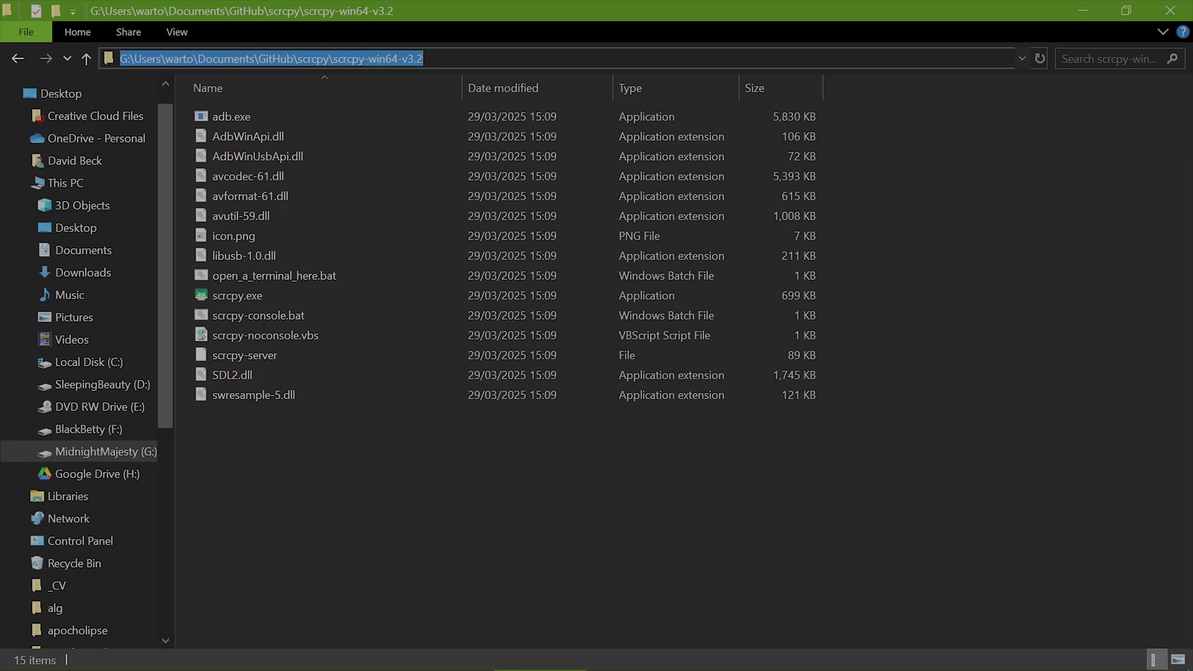
right_click(370, 57)
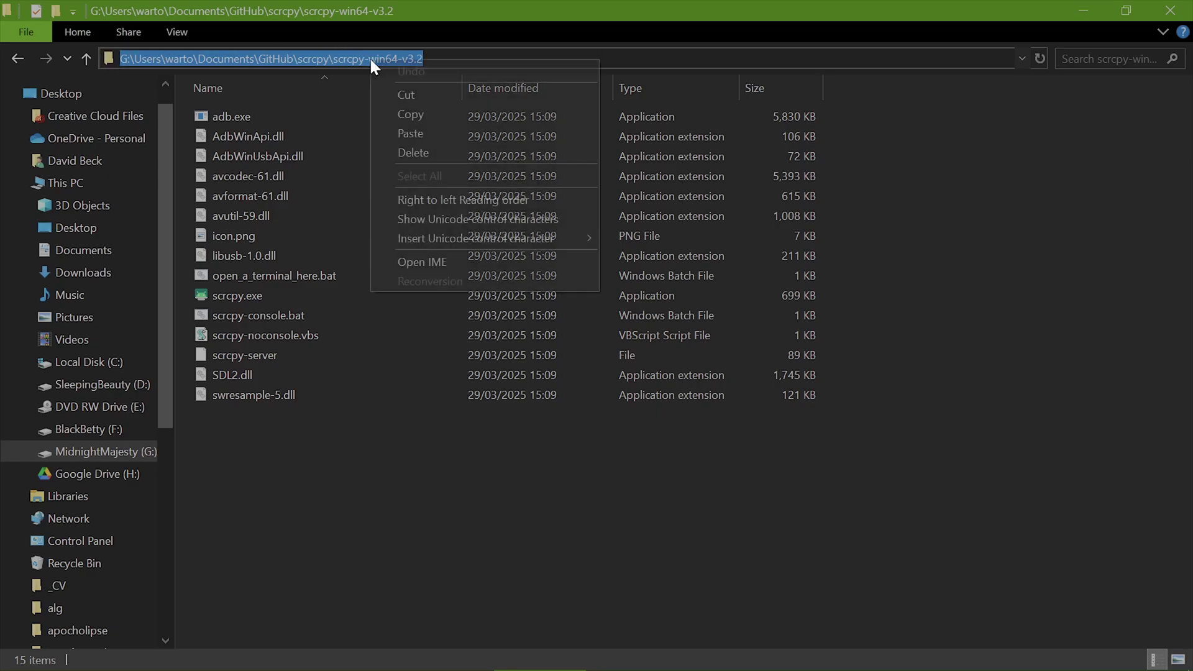
left_click(400, 116)
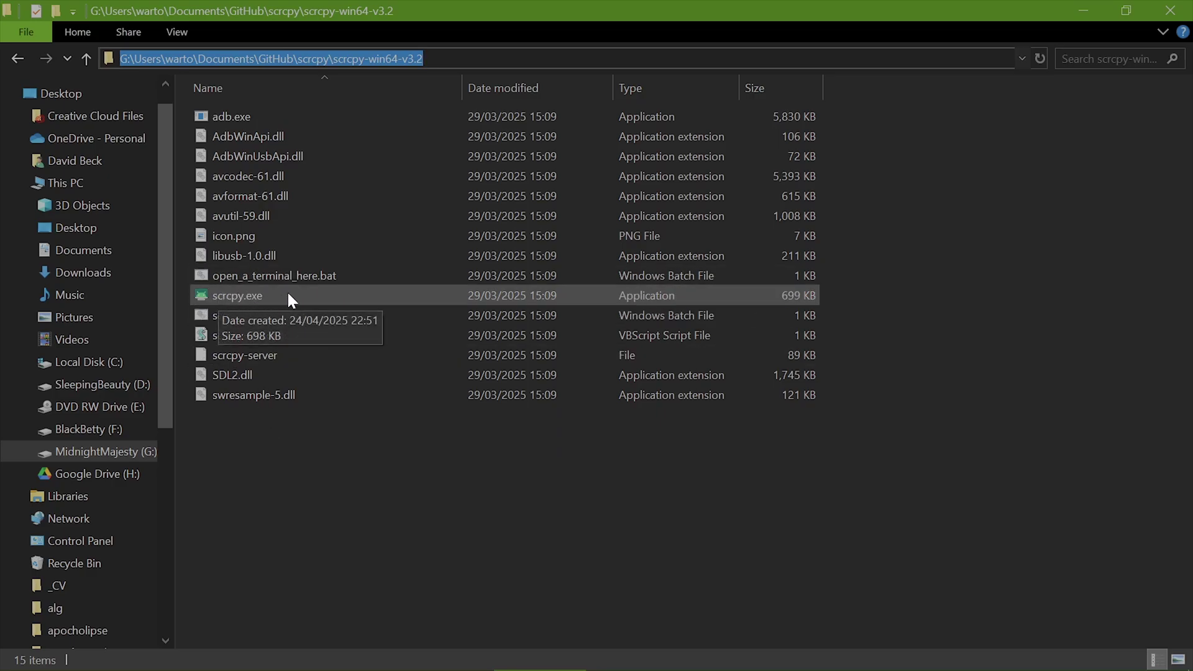
left_click(348, 480)
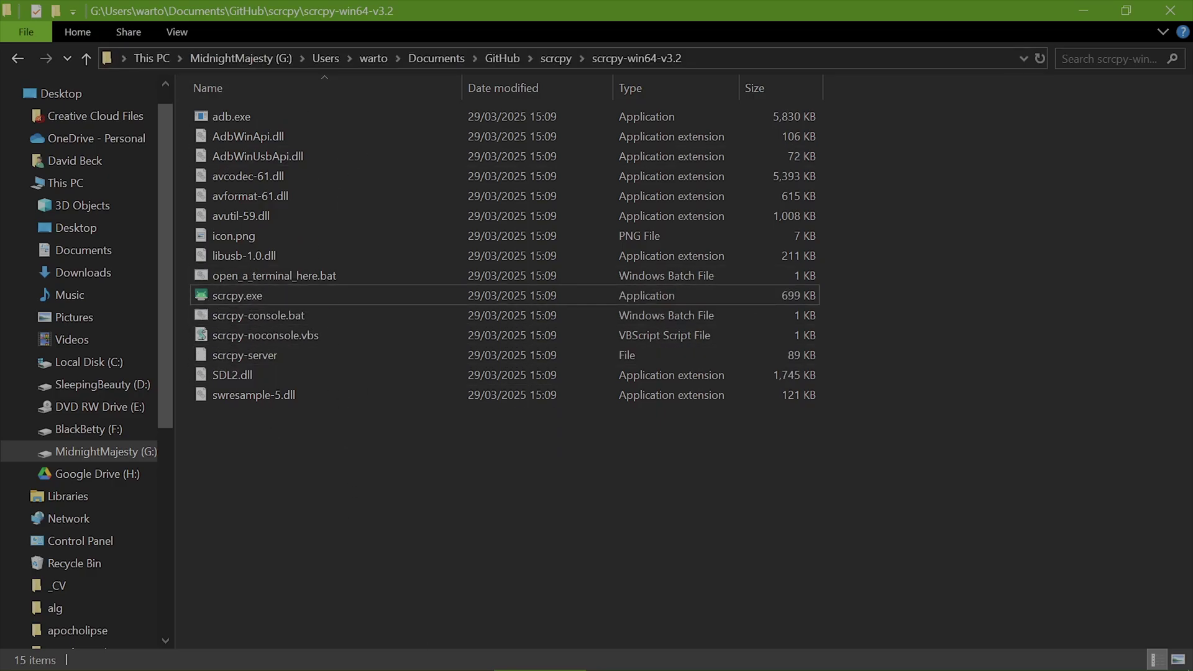
left_click(938, 645)
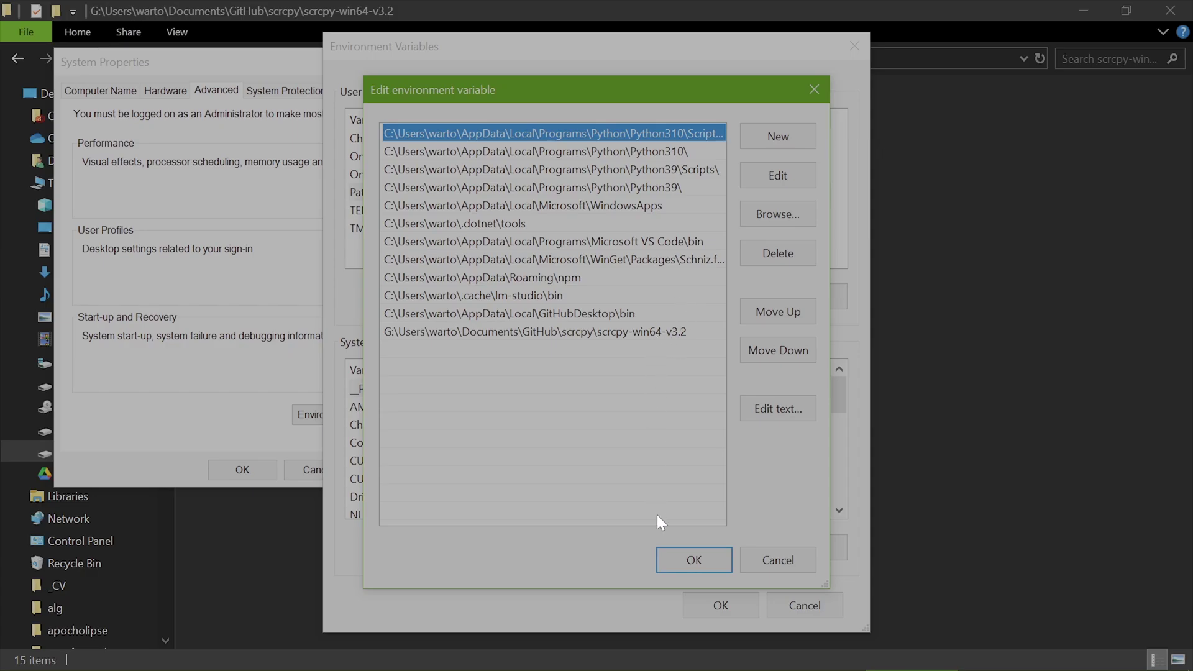
left_click(695, 562)
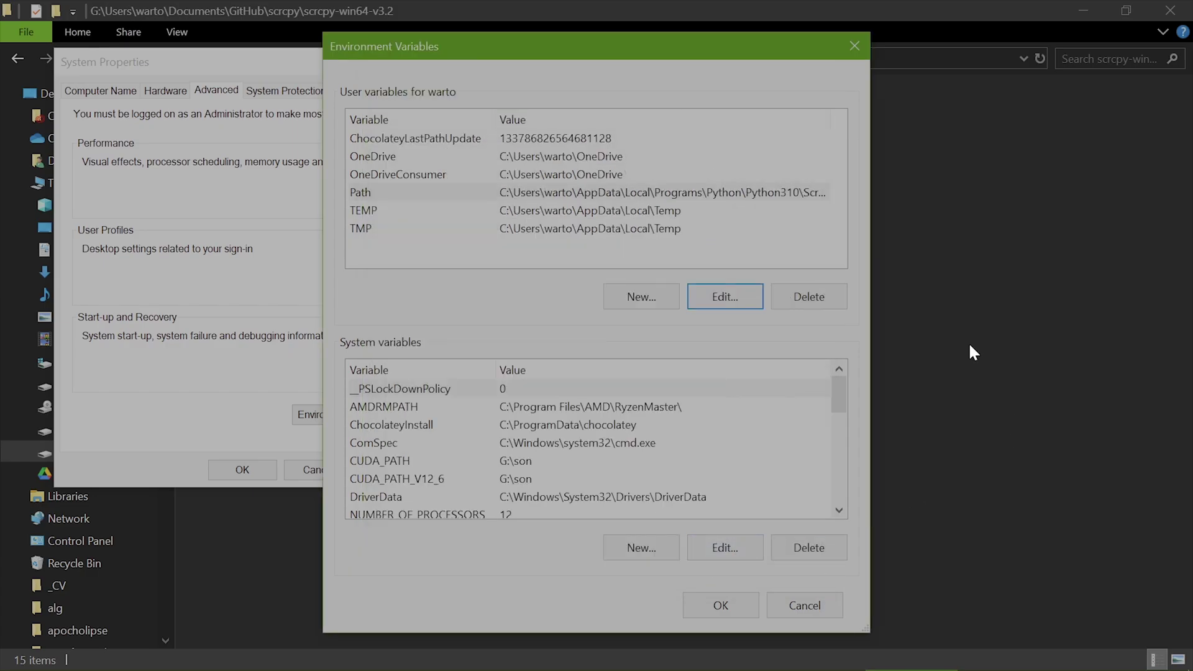
left_click(972, 352)
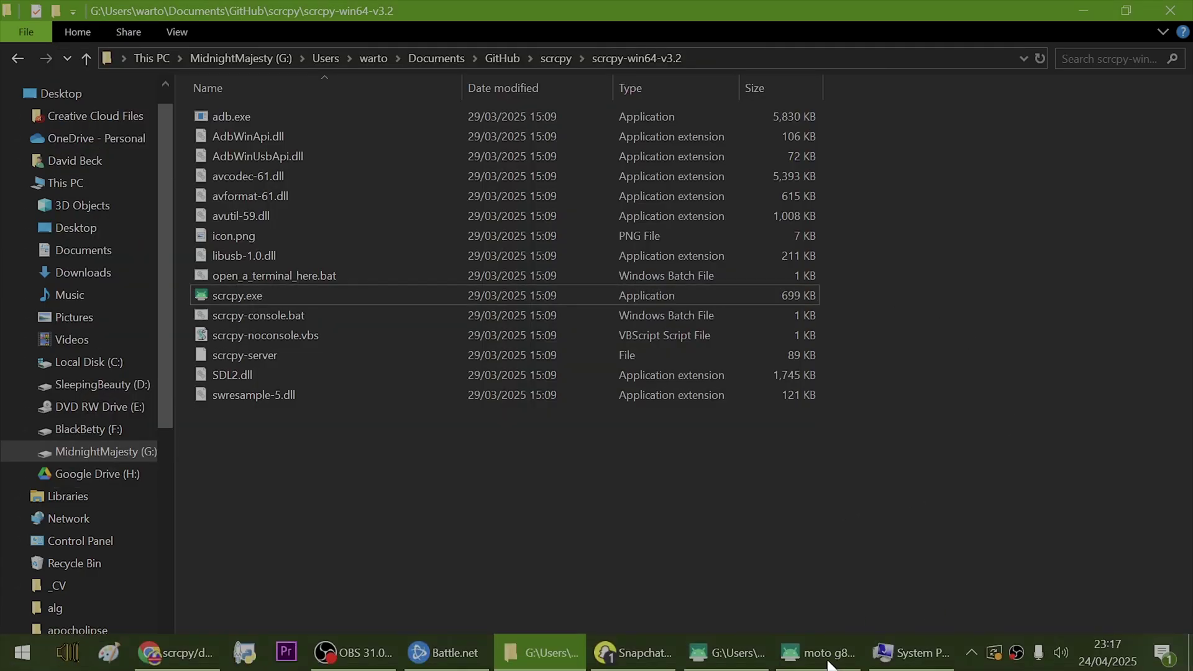
left_click(828, 665)
Close the old mirror window and open Command Prompt as administrator.
left_click(712, 17)
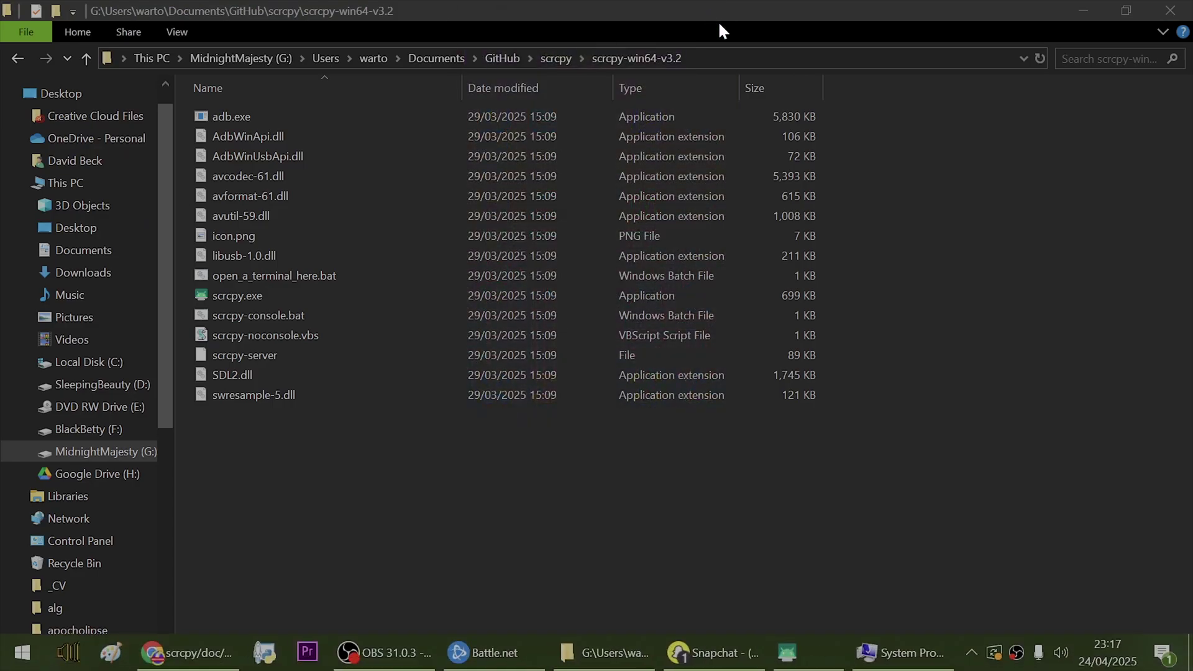
left_click(22, 652)
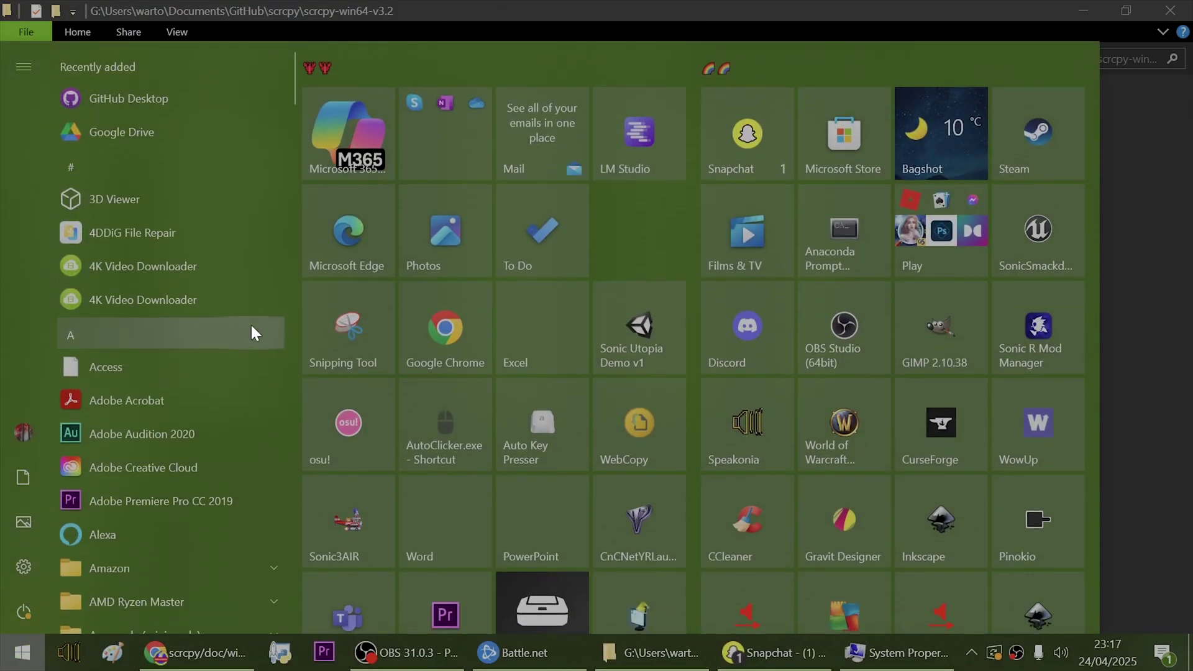
type("cmd")
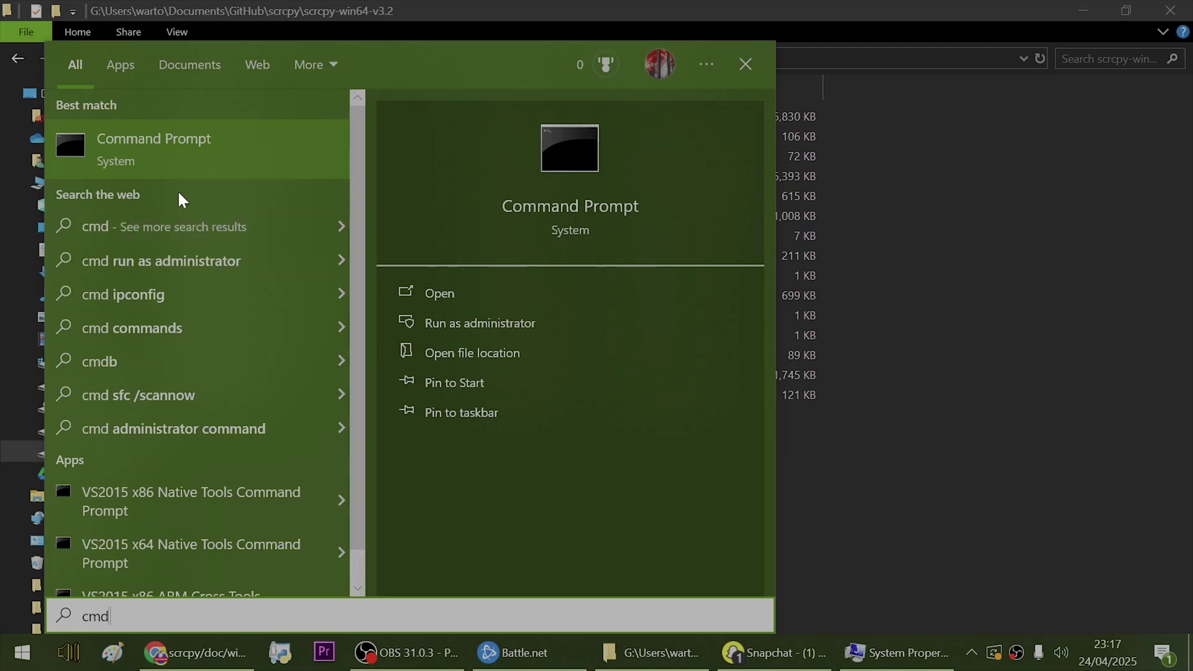
right_click(210, 143)
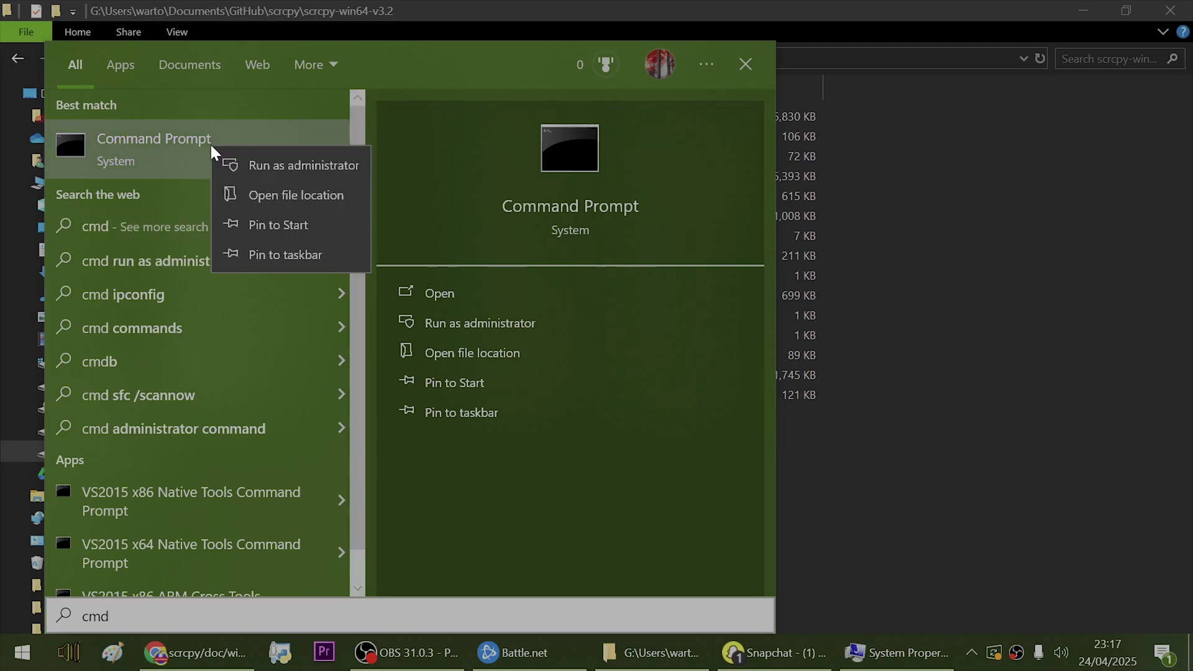
left_click(278, 165)
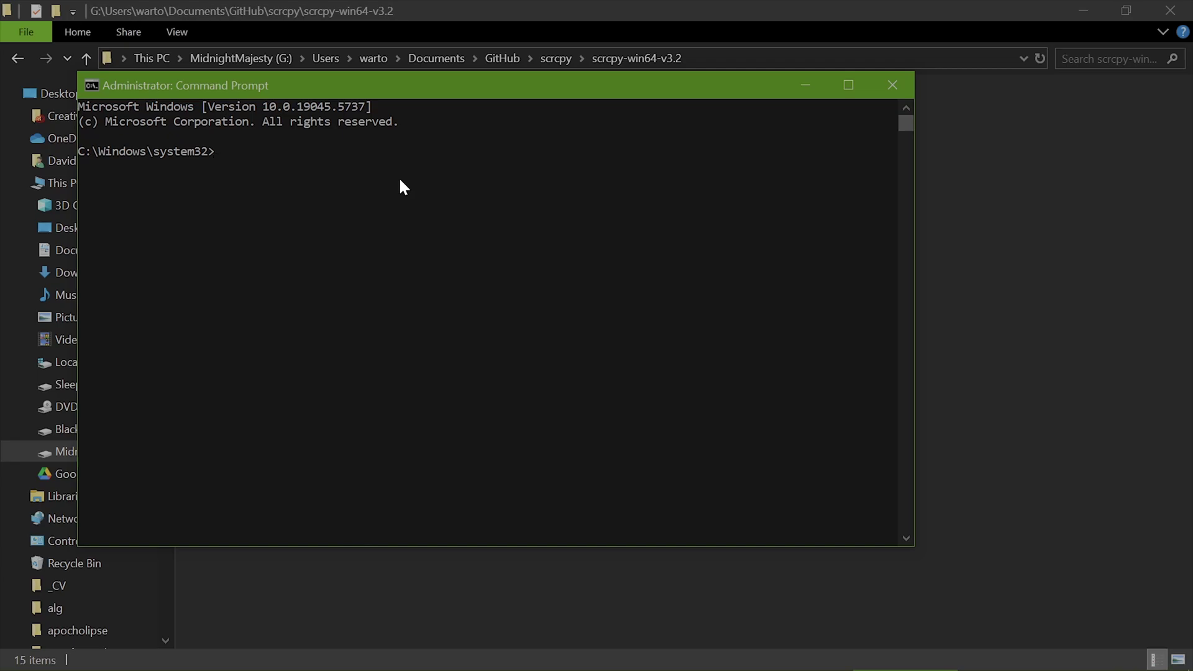
Run scrcpy from the prompt to mirror the phone over USB.
left_click_drag(320, 86, 340, 126)
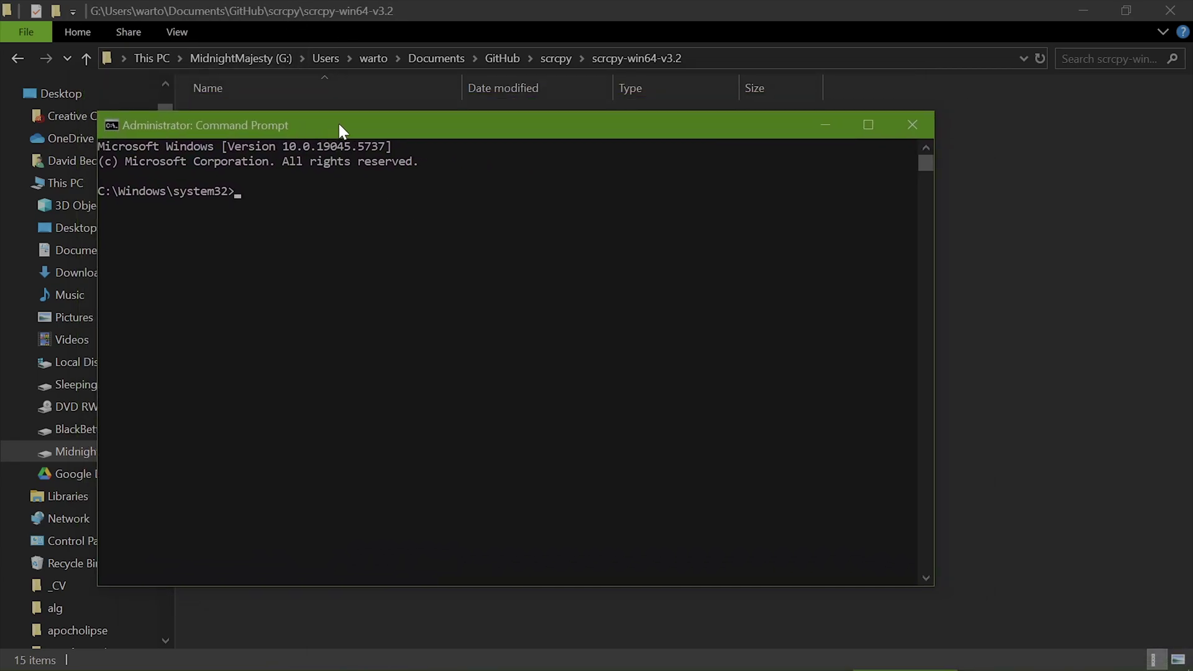
type("scrcpy")
key("Return")
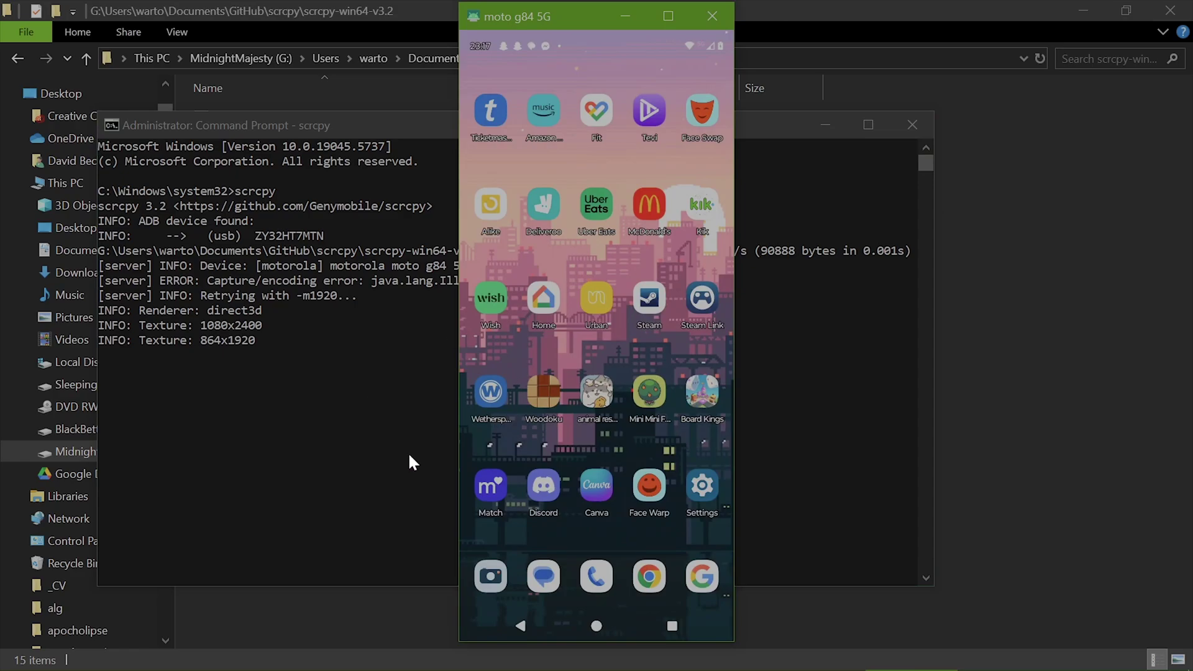
Minimize Command Prompt, leaving the phone mirror over the scrcpy folder.
left_click(831, 127)
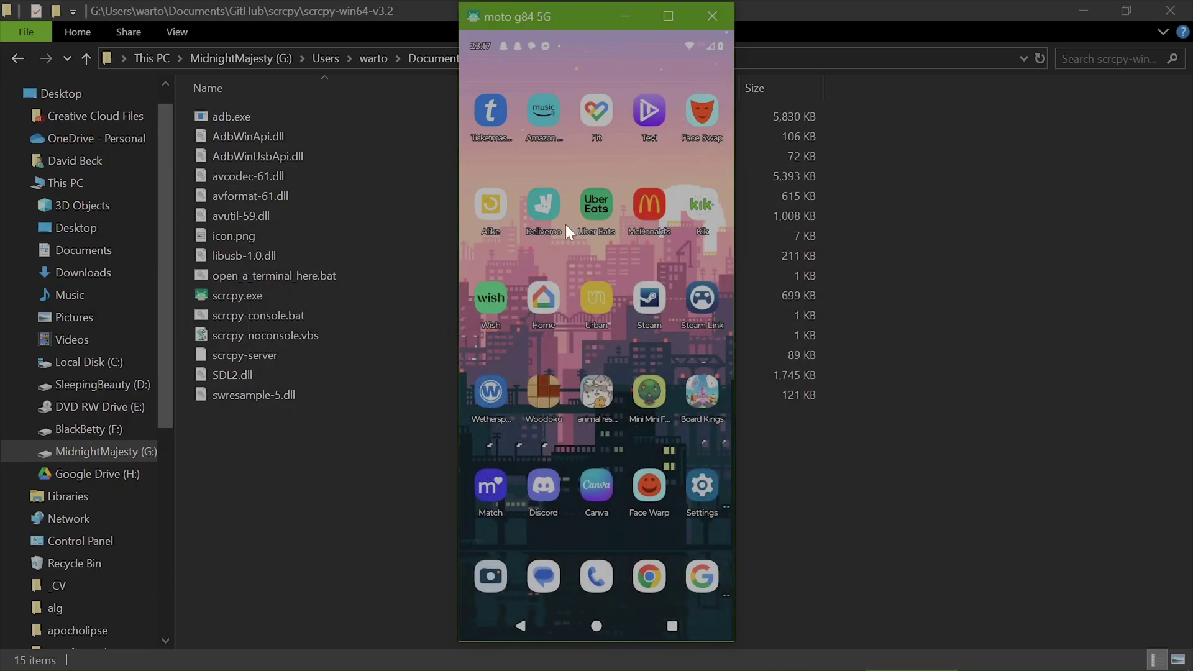